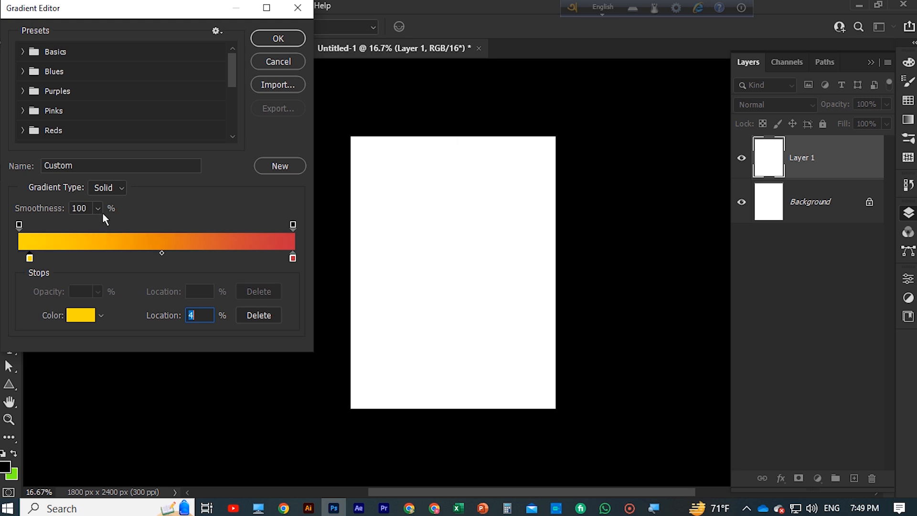
# Accept the custom yellow-to-red gradient and fill Layer 1 with it radially, from the canvas centre out past the lower edge
pyautogui.click(280, 38)
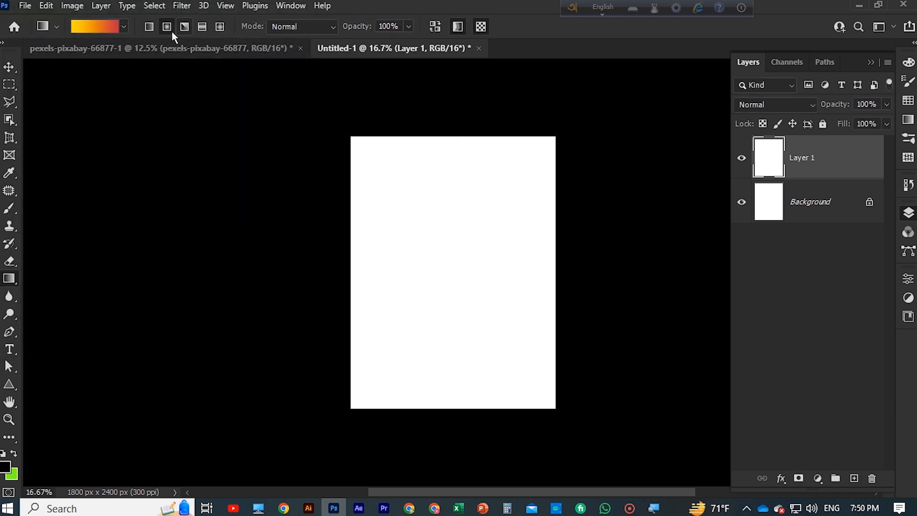
pyautogui.moveTo(449, 359); pyautogui.dragTo(452, 424)
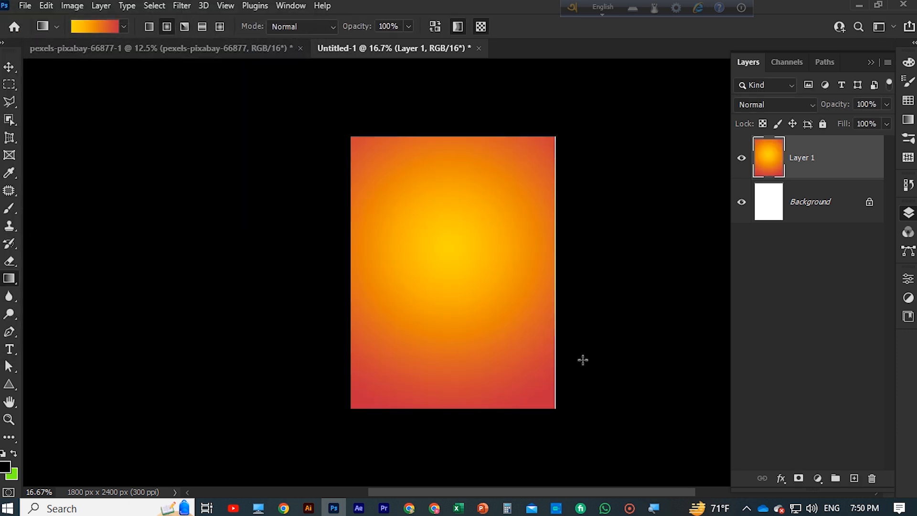
pyautogui.moveTo(453, 266); pyautogui.dragTo(453, 426)
pyautogui.press('v')
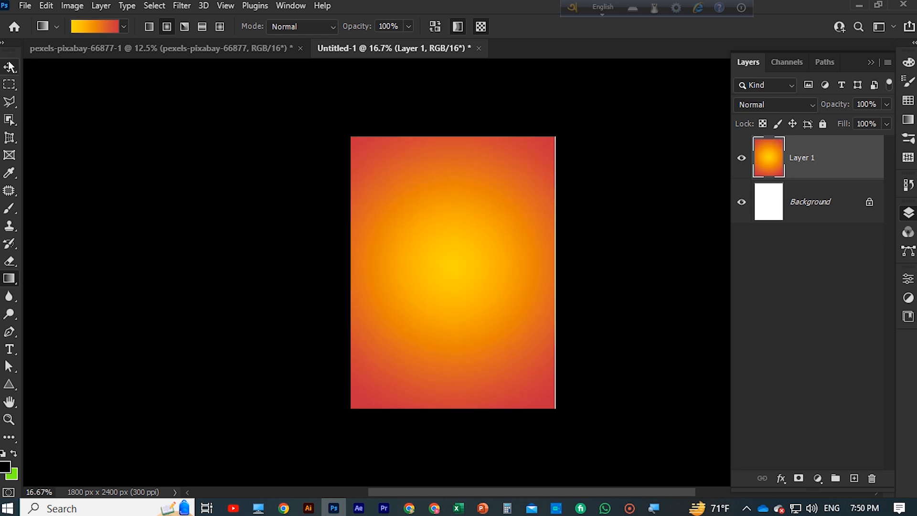
pyautogui.hotkey('ctrl', '+')
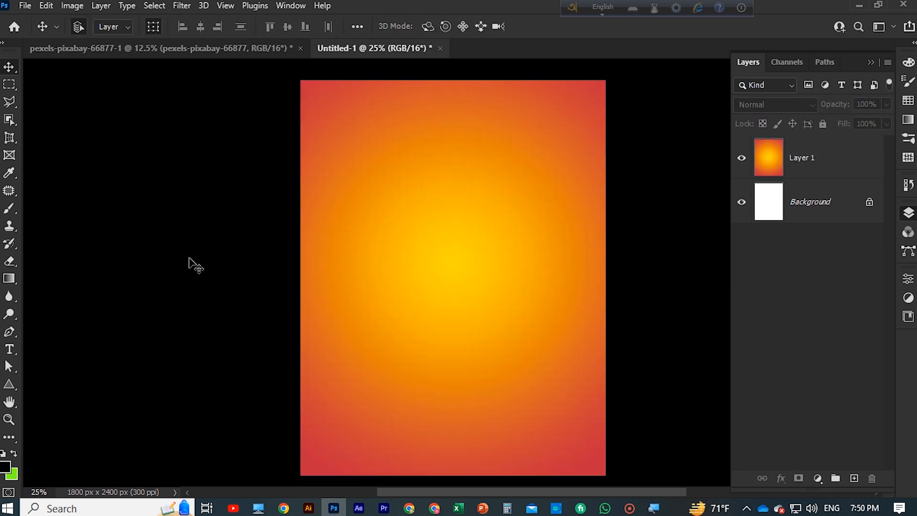
# Enlarge the pasted chips image across the upper half of the poster and convert Layer 2 to a smart object
pyautogui.click(629, 509)
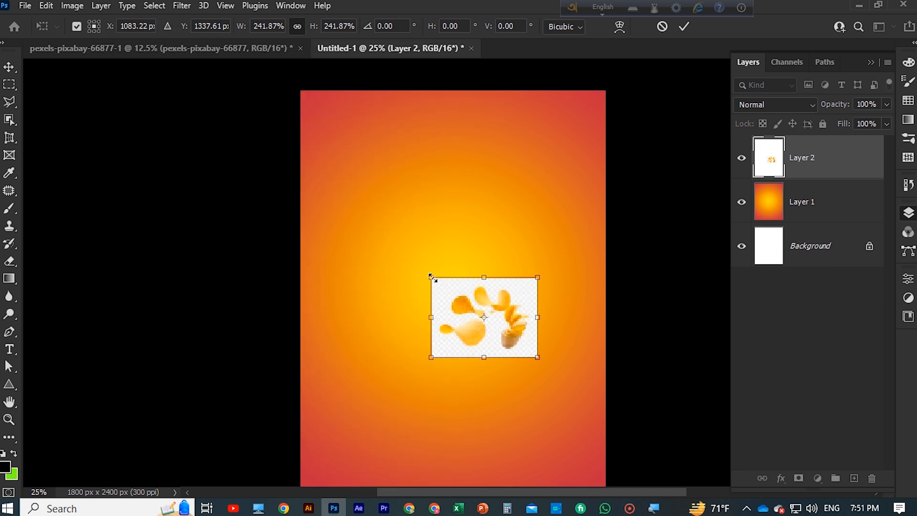
pyautogui.click(684, 26)
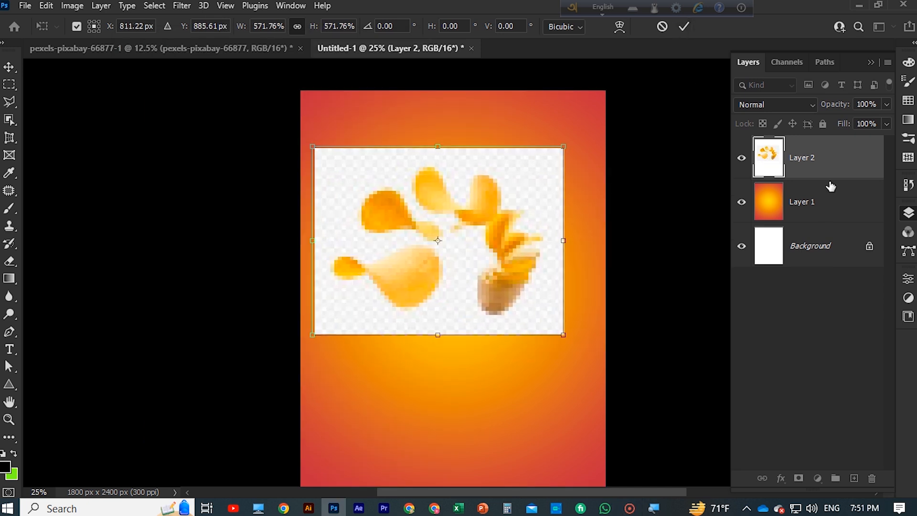
pyautogui.rightClick(814, 159)
pyautogui.click(676, 185)
# Select the chips and potato on Layer 2 using the Object Selection tool with a rectangle around all of them
pyautogui.scroll(-1, 600, 207)
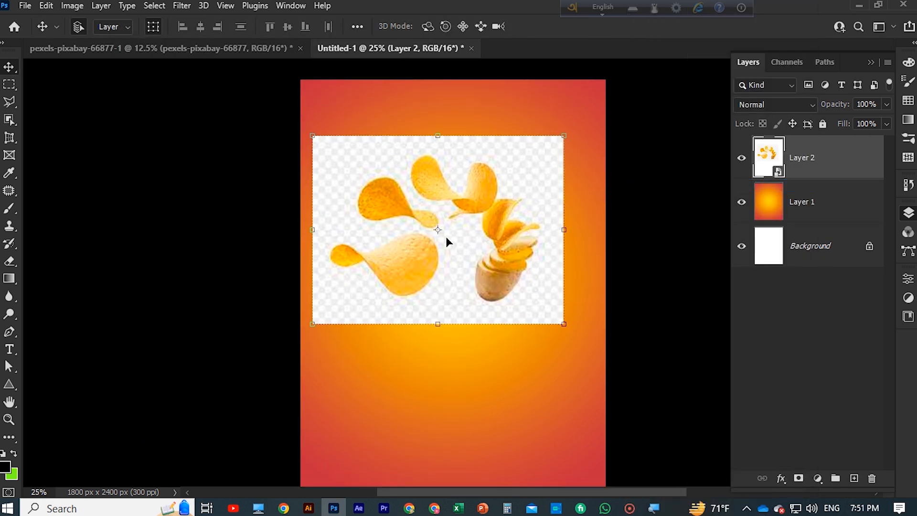
pyautogui.scroll(-1, 458, 244)
pyautogui.scroll(2, 390, 259)
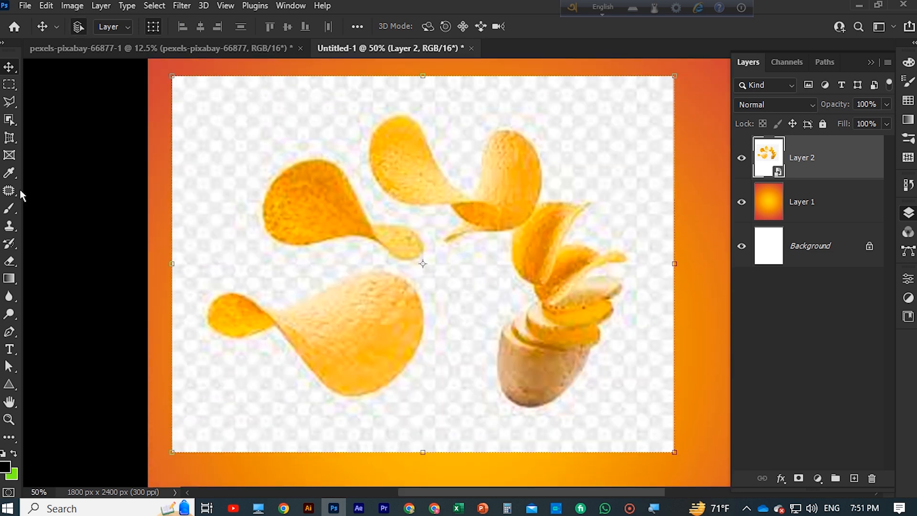
pyautogui.click(14, 211)
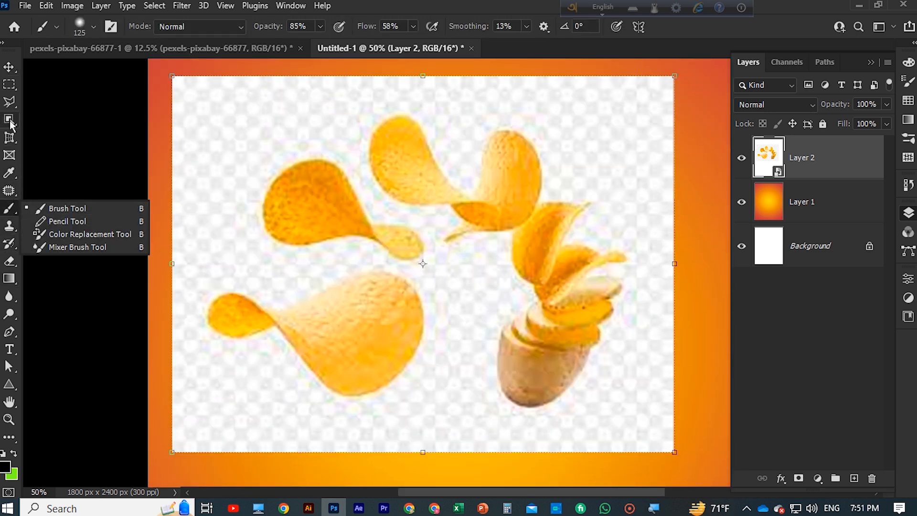
pyautogui.click(9, 120)
pyautogui.click(41, 121)
pyautogui.moveTo(177, 82); pyautogui.dragTo(650, 424)
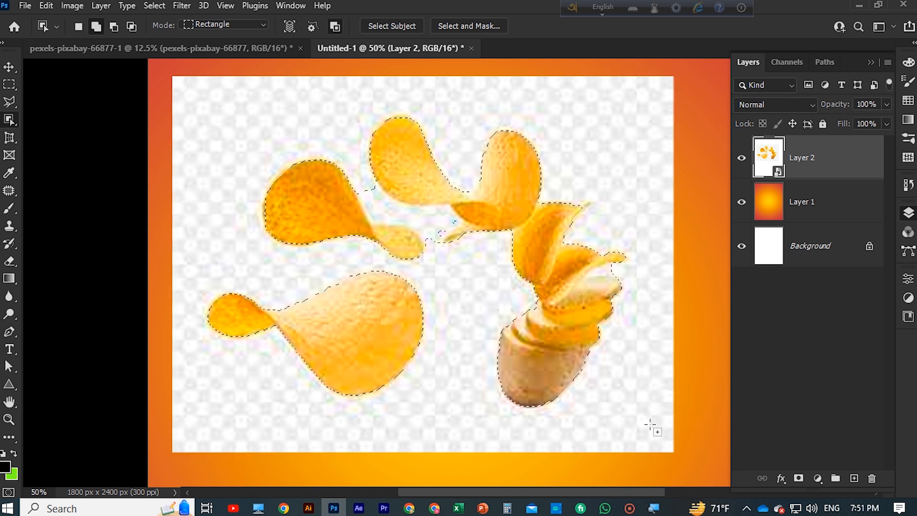
# Subtract the stray background patches between the upper chips from the selection
pyautogui.scroll(1, 448, 397)
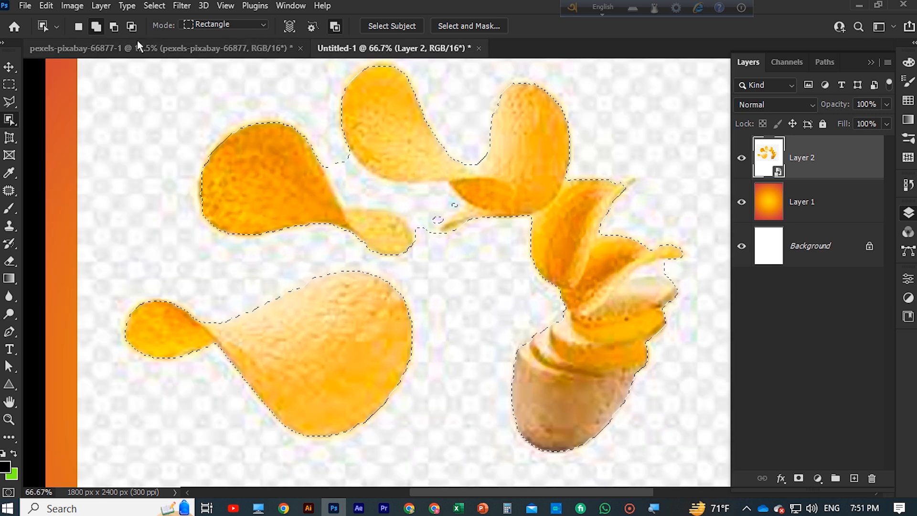
pyautogui.click(114, 27)
pyautogui.moveTo(330, 158); pyautogui.dragTo(474, 229)
pyautogui.moveTo(408, 215); pyautogui.dragTo(438, 242)
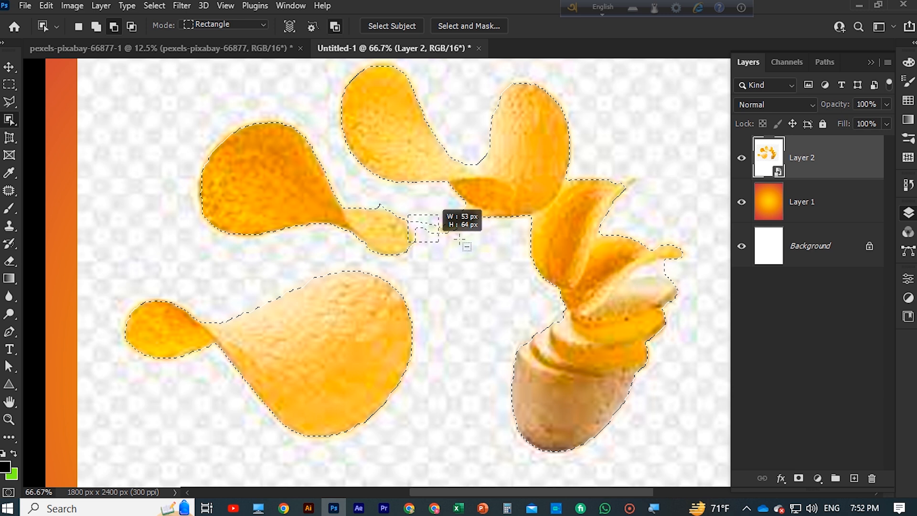
pyautogui.moveTo(375, 198); pyautogui.dragTo(436, 235)
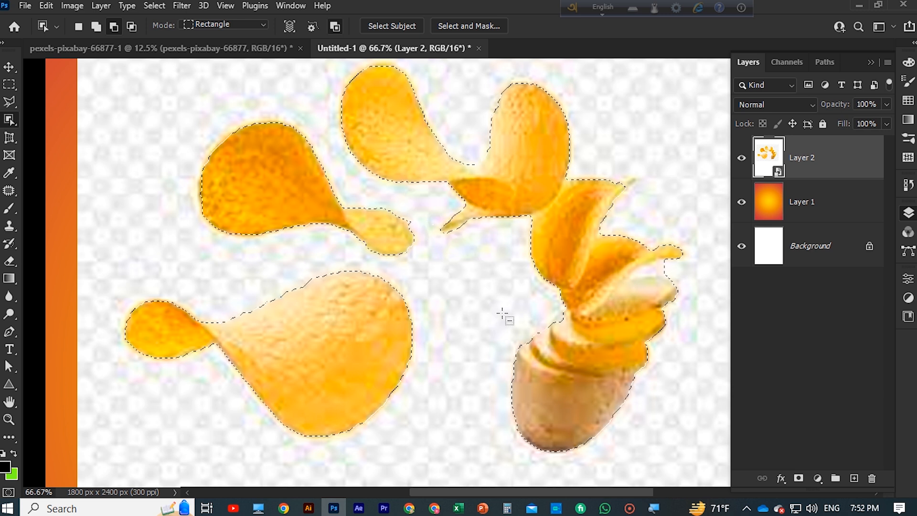
pyautogui.click(798, 478)
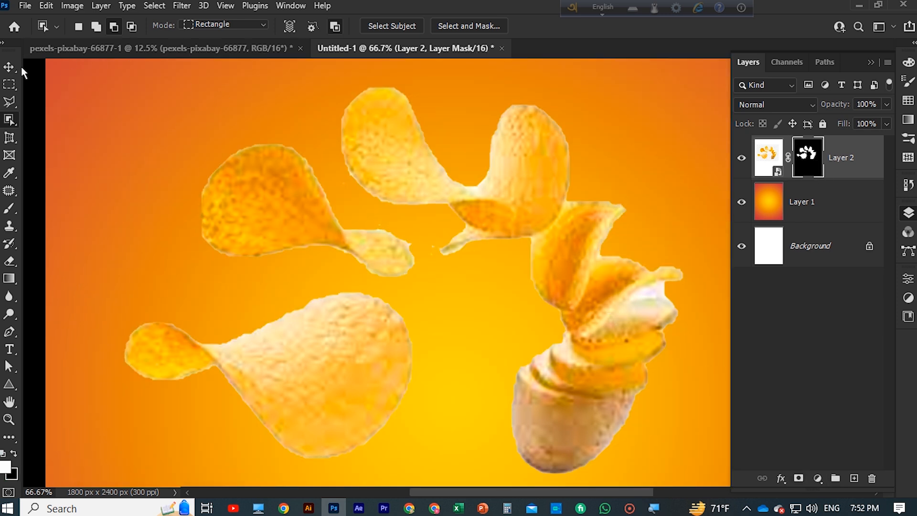
pyautogui.press('v')
pyautogui.hotkey('ctrl', 'z')
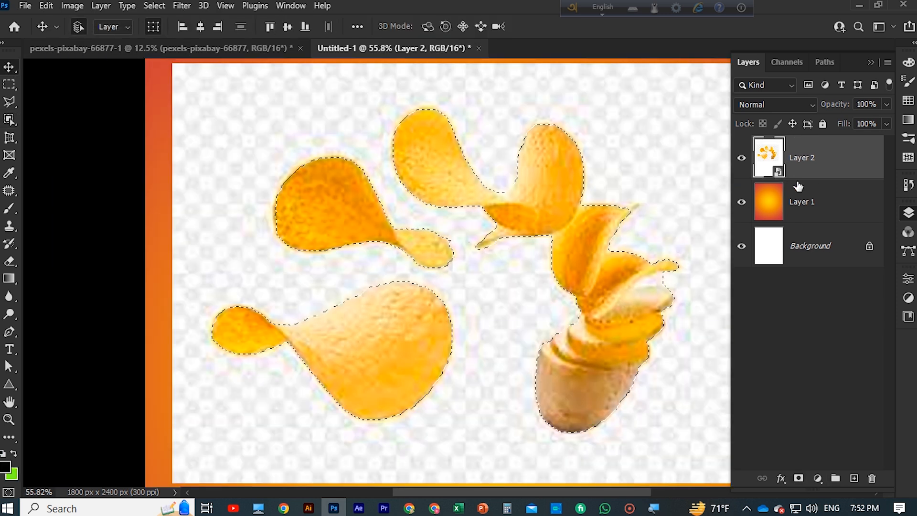
# Mask Layer 2 with the chips selection and load that mask as a selection
pyautogui.click(799, 478)
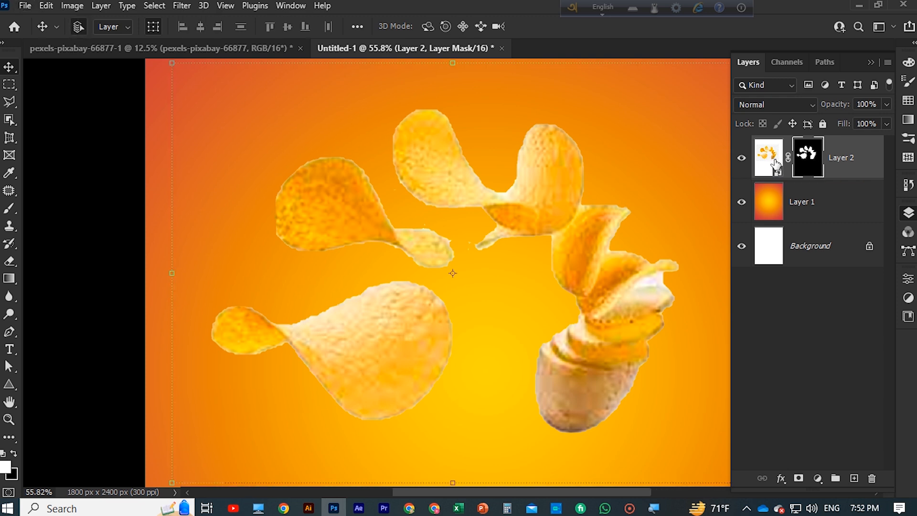
pyautogui.keyDown('ctrl'); pyautogui.click(808, 163); pyautogui.keyUp('ctrl')
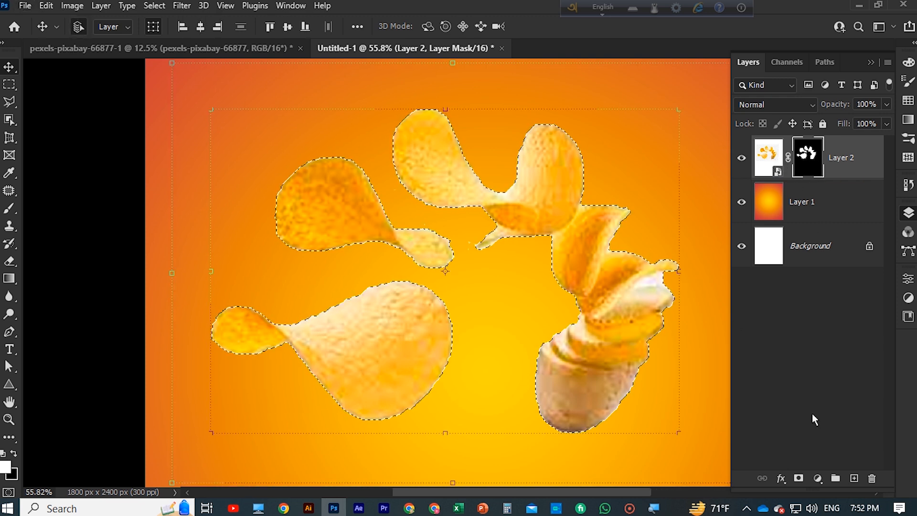
# Add a Curves adjustment limited to the chips and potato, pulling the curve down to darken them
pyautogui.click(818, 478)
pyautogui.click(836, 306)
pyautogui.moveTo(807, 390); pyautogui.dragTo(803, 425)
pyautogui.click(870, 248)
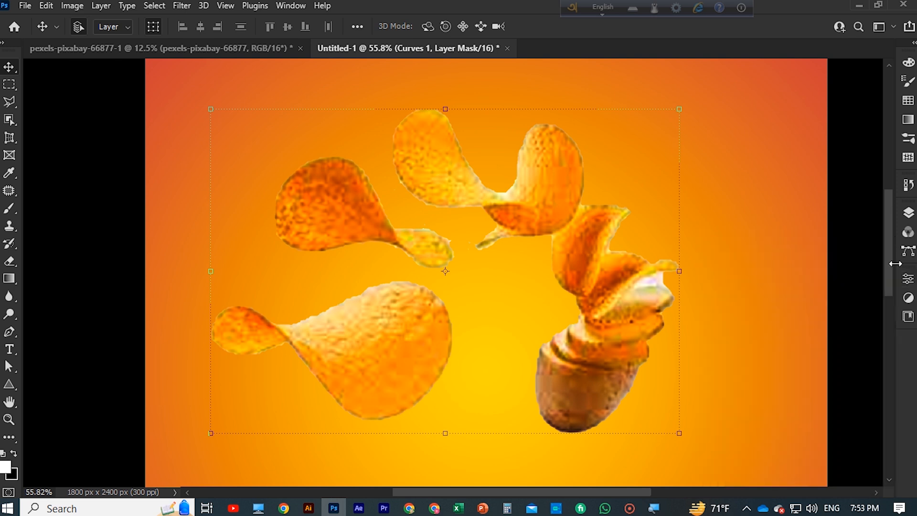
pyautogui.click(908, 213)
# Paint around the upper chips on the Curves 1 mask with a small 15 px brush
pyautogui.click(9, 209)
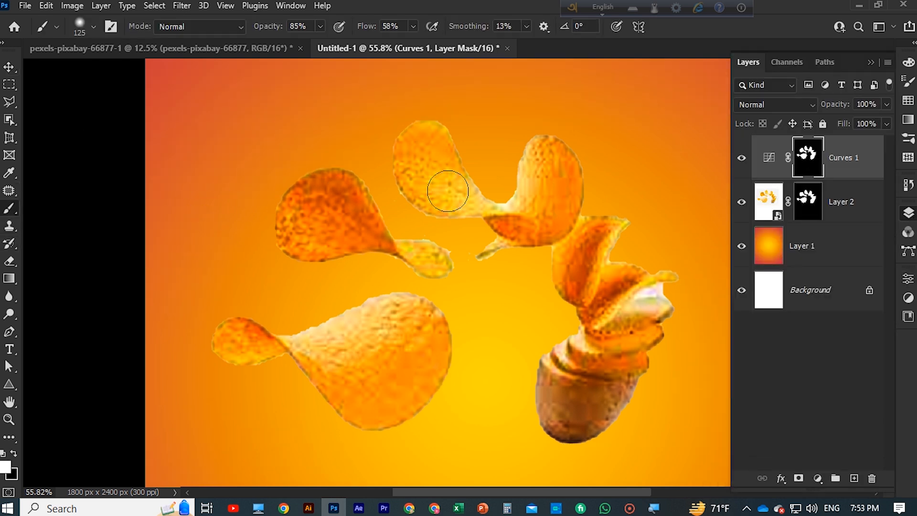
pyautogui.hotkey('ctrl', '+')
pyautogui.hotkey('ctrl', '+')
pyautogui.moveTo(492, 195); pyautogui.dragTo(312, 232)
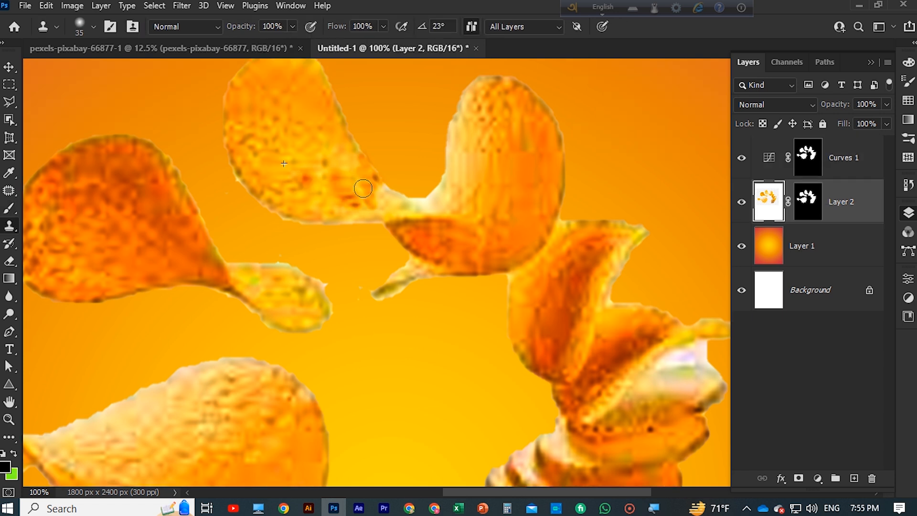
# Clone darker chip texture over the pale areas of the two top chips on Layer 2, using Clone Stamp at 79% opacity
pyautogui.moveTo(363, 188)
pyautogui.mouseDown()
pyautogui.moveTo(393, 200)
pyautogui.moveTo(380, 213)
pyautogui.mouseUp()
pyautogui.moveTo(492, 90); pyautogui.dragTo(460, 149)
pyautogui.moveTo(294, 29); pyautogui.dragTo(279, 41)
pyautogui.moveTo(506, 102)
pyautogui.mouseDown()
pyautogui.moveTo(479, 156)
pyautogui.moveTo(462, 150)
pyautogui.moveTo(454, 178)
pyautogui.moveTo(481, 200)
pyautogui.moveTo(451, 185)
pyautogui.moveTo(419, 212)
pyautogui.moveTo(456, 201)
pyautogui.moveTo(478, 175)
pyautogui.moveTo(455, 151)
pyautogui.moveTo(484, 86)
pyautogui.mouseUp()
# Clone darker texture over the thin chip fragment in the middle and the pale narrow end of the upper-left chip
pyautogui.scroll(-3, 484, 86)
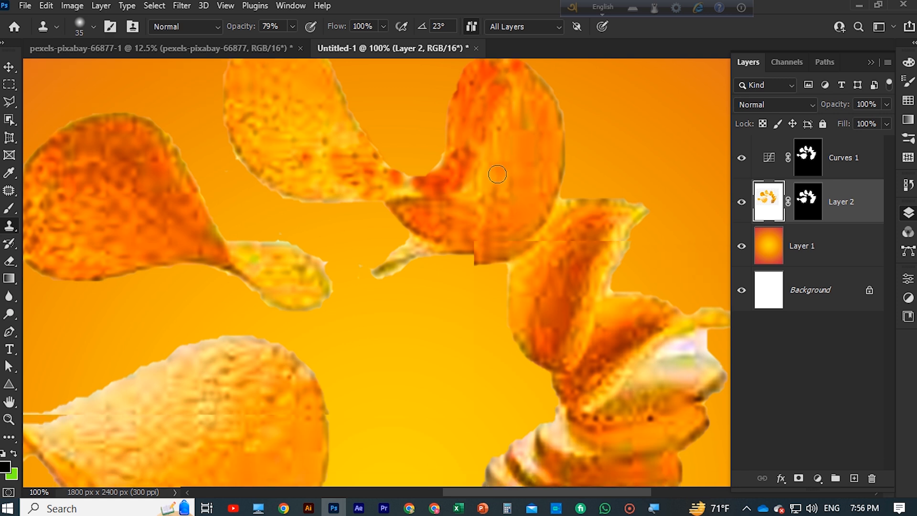
pyautogui.moveTo(489, 134)
pyautogui.mouseDown()
pyautogui.moveTo(397, 196)
pyautogui.moveTo(366, 210)
pyautogui.mouseUp()
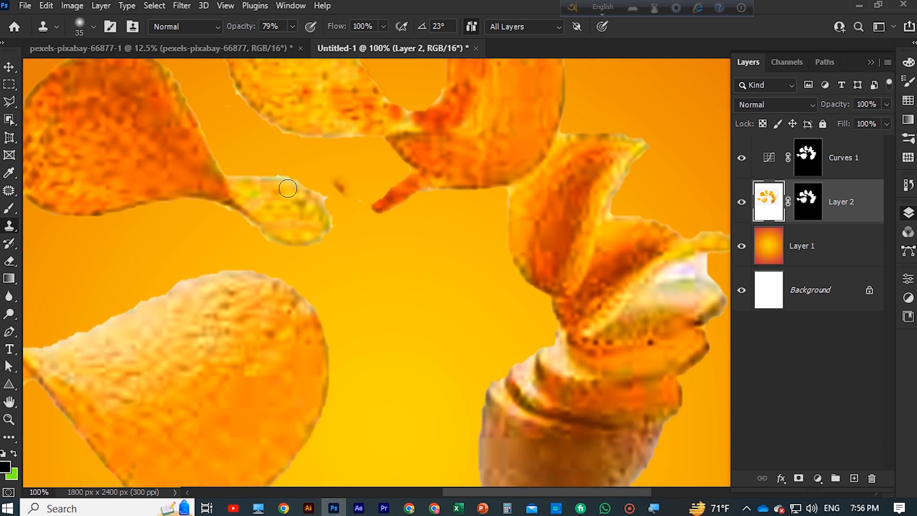
pyautogui.moveTo(224, 187)
pyautogui.mouseDown()
pyautogui.moveTo(269, 184)
pyautogui.moveTo(299, 198)
pyautogui.moveTo(296, 186)
pyautogui.moveTo(319, 203)
pyautogui.moveTo(322, 231)
pyautogui.moveTo(277, 228)
pyautogui.moveTo(232, 205)
pyautogui.moveTo(301, 210)
pyautogui.mouseUp()
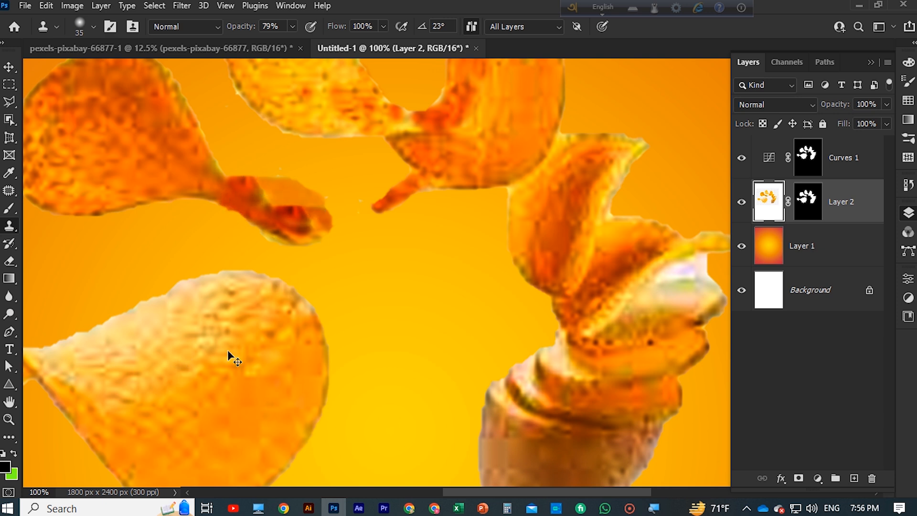
# Clone orange chip texture over the pale upper part of the large lower-left chip, with Clone Stamp flow at 52%
pyautogui.scroll(-3, 227, 350)
pyautogui.scroll(2, 240, 352)
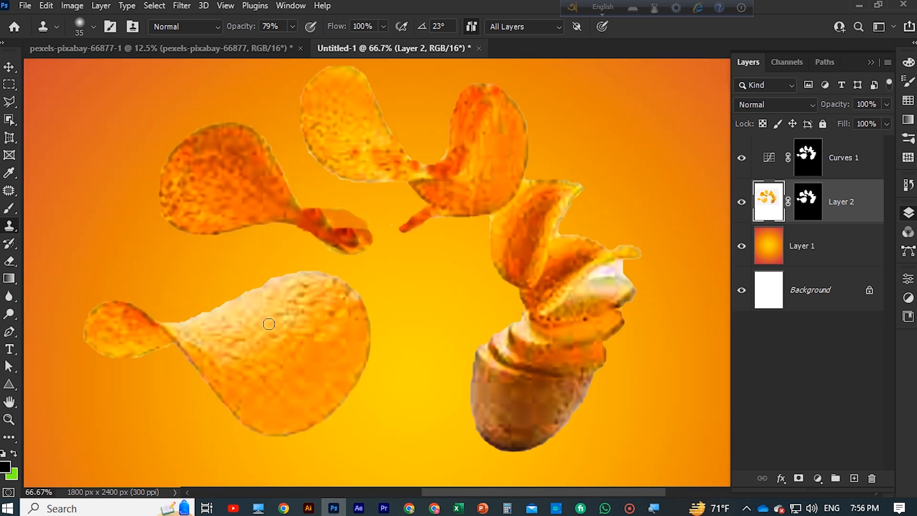
pyautogui.moveTo(306, 297)
pyautogui.mouseDown()
pyautogui.moveTo(242, 306)
pyautogui.moveTo(302, 305)
pyautogui.moveTo(254, 319)
pyautogui.moveTo(237, 337)
pyautogui.moveTo(280, 336)
pyautogui.mouseUp()
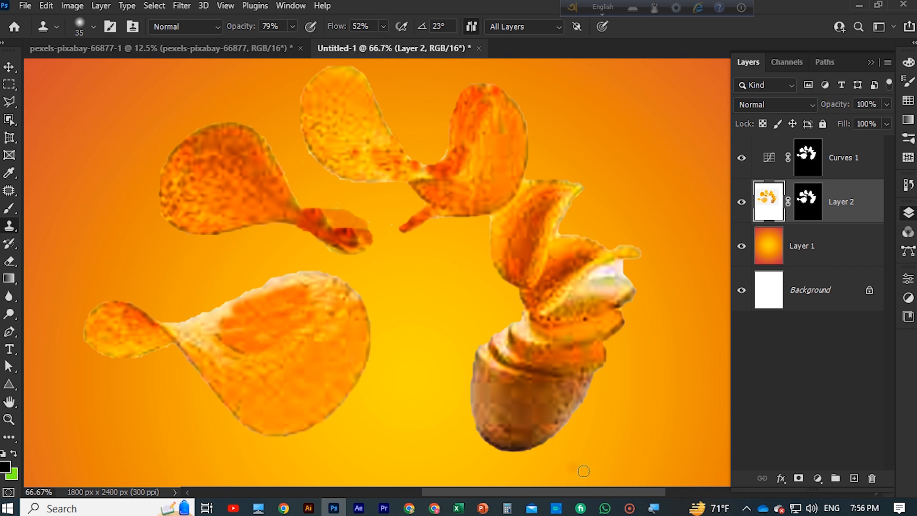
pyautogui.click(629, 508)
pyautogui.click(206, 49)
pyautogui.moveTo(204, 325)
pyautogui.mouseDown()
pyautogui.moveTo(259, 298)
pyautogui.moveTo(245, 296)
pyautogui.moveTo(312, 278)
pyautogui.moveTo(347, 298)
pyautogui.moveTo(331, 285)
pyautogui.moveTo(278, 280)
pyautogui.mouseUp()
pyautogui.moveTo(213, 310); pyautogui.dragTo(172, 324)
pyautogui.moveTo(280, 337)
pyautogui.mouseDown()
pyautogui.moveTo(178, 330)
pyautogui.moveTo(232, 341)
pyautogui.moveTo(195, 340)
pyautogui.moveTo(234, 362)
pyautogui.moveTo(193, 344)
pyautogui.mouseUp()
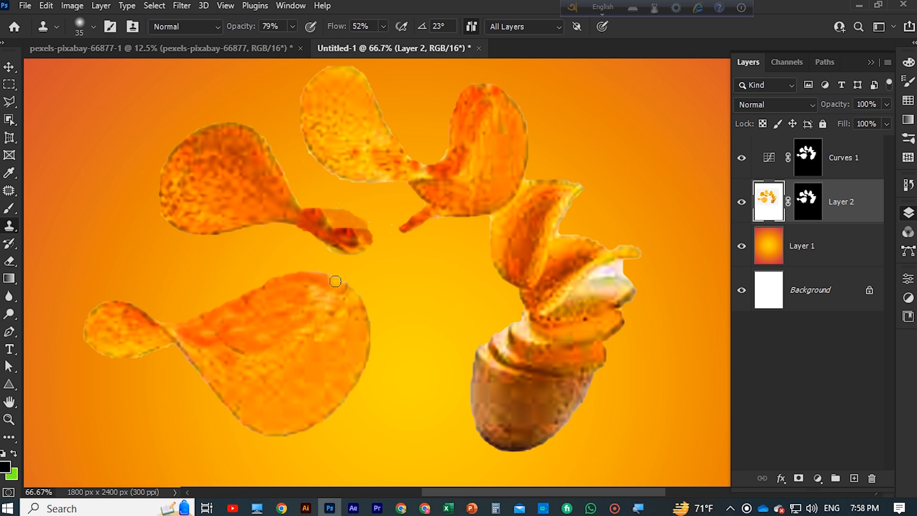
# Clone orange texture over the white slice and pale edges of the chips above the potato
pyautogui.moveTo(602, 272)
pyautogui.mouseDown()
pyautogui.moveTo(618, 289)
pyautogui.moveTo(585, 287)
pyautogui.mouseUp()
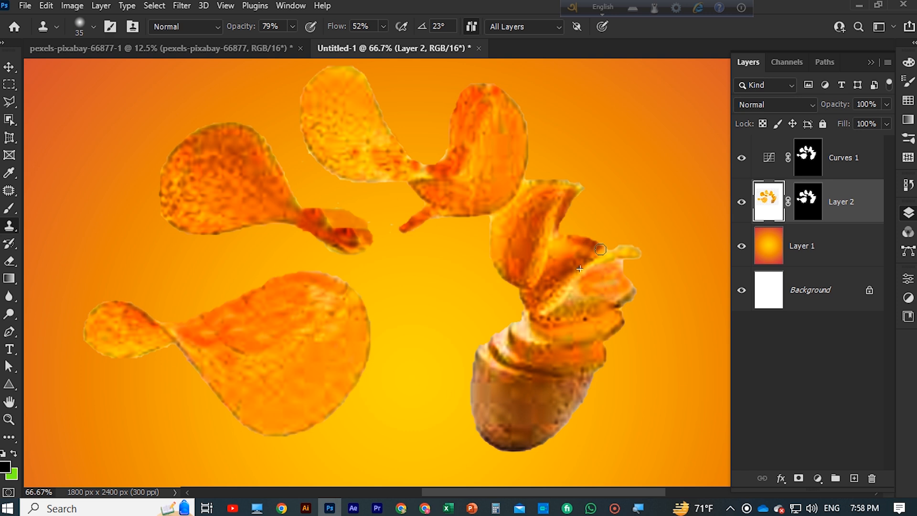
pyautogui.moveTo(542, 185); pyautogui.dragTo(511, 218)
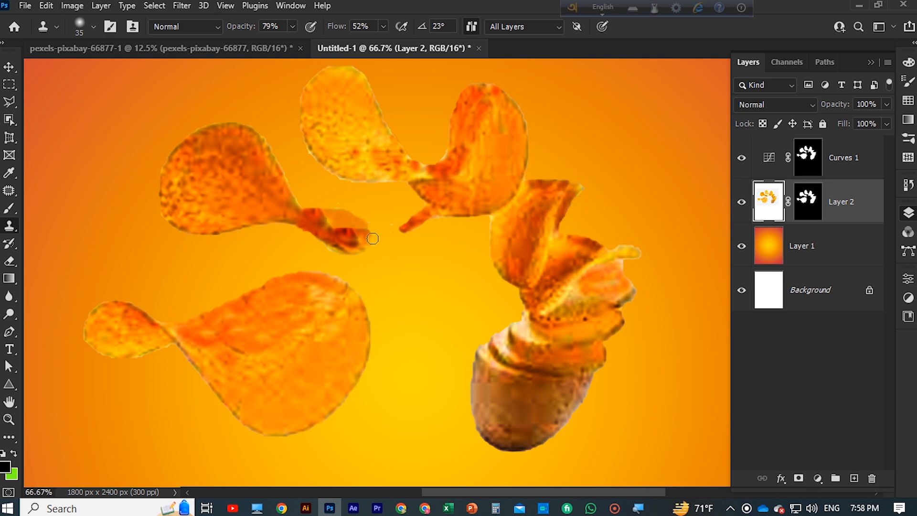
# Merge the Curves 1 adjustment and the masked Layer 2 into a single layer
pyautogui.hotkey('ctrl', '-')
pyautogui.hotkey('ctrl', '-')
pyautogui.hotkey('ctrl', '-')
pyautogui.hotkey('ctrl', '-')
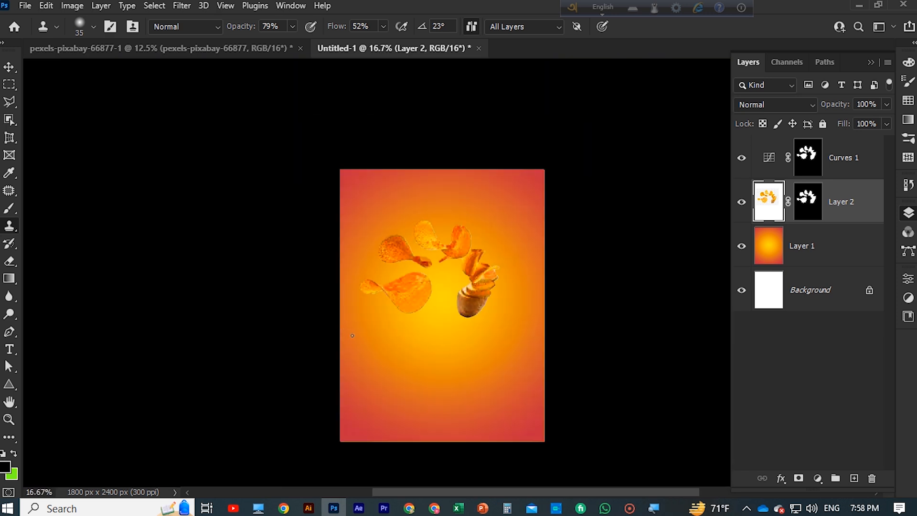
pyautogui.click(9, 68)
pyautogui.moveTo(469, 294); pyautogui.dragTo(479, 260)
pyautogui.hotkey('ctrl', 'z')
pyautogui.keyDown('ctrl'); pyautogui.click(855, 201); pyautogui.keyUp('ctrl')
pyautogui.hotkey('ctrl', 'e')
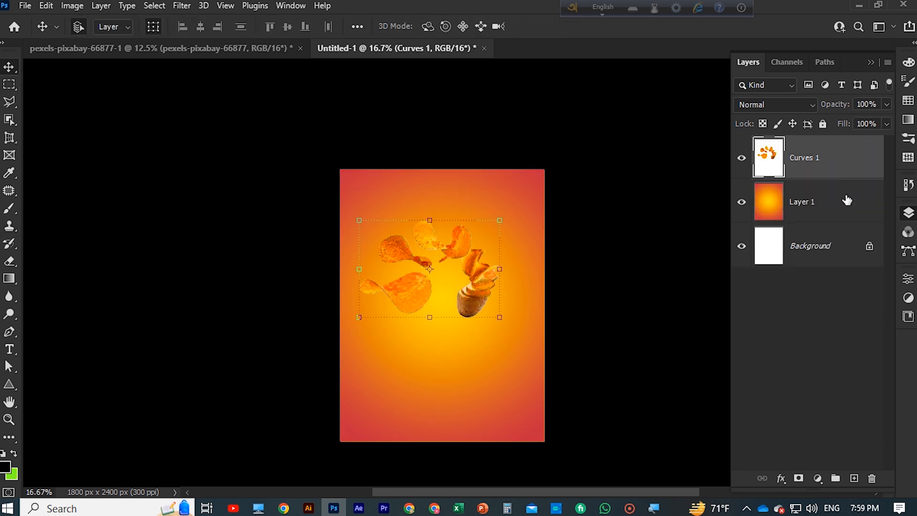
# Shift the merged chips slightly to the right on the poster and hide the Curves 1 layer
pyautogui.moveTo(478, 306)
pyautogui.mouseDown()
pyautogui.moveTo(483, 324)
pyautogui.moveTo(485, 308)
pyautogui.mouseUp()
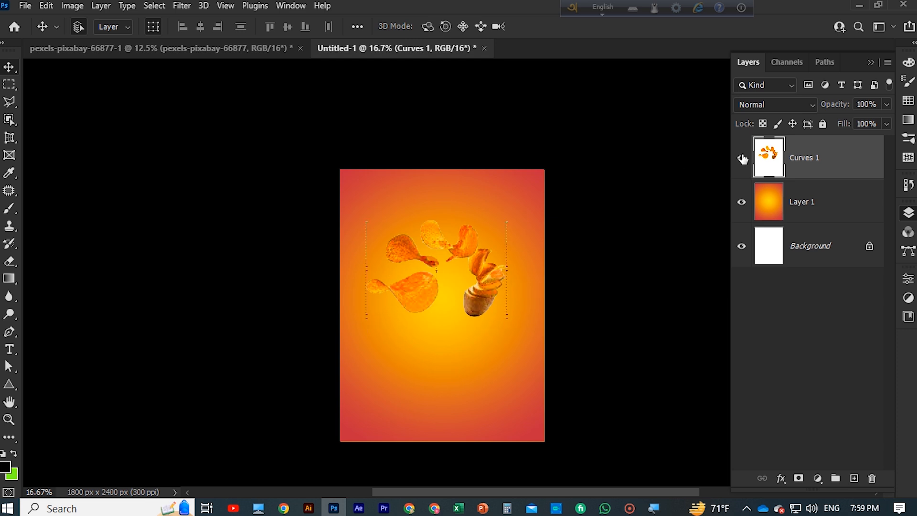
pyautogui.click(741, 158)
pyautogui.scroll(-1, 475, 265)
pyautogui.scroll(1, 475, 265)
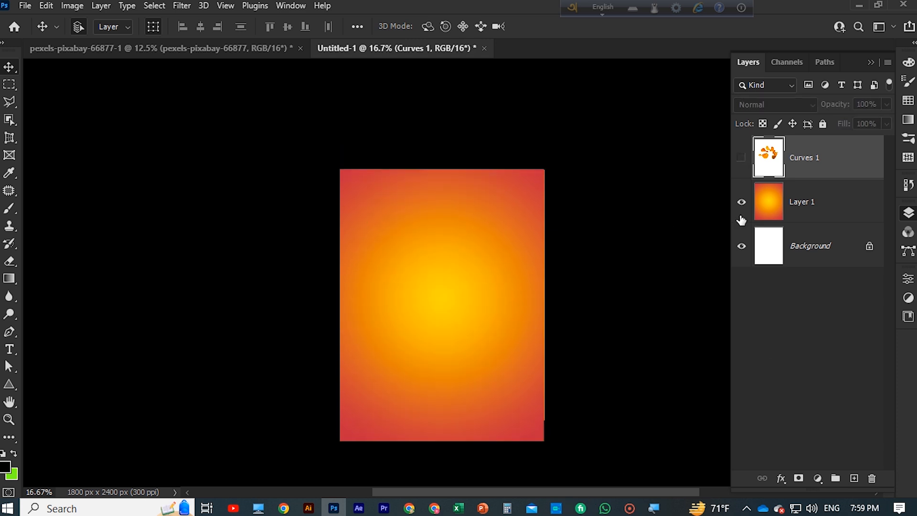
# Switch to Chrome, search Google Images for "red chili" and browse the results for a suitable picture
pyautogui.click(409, 508)
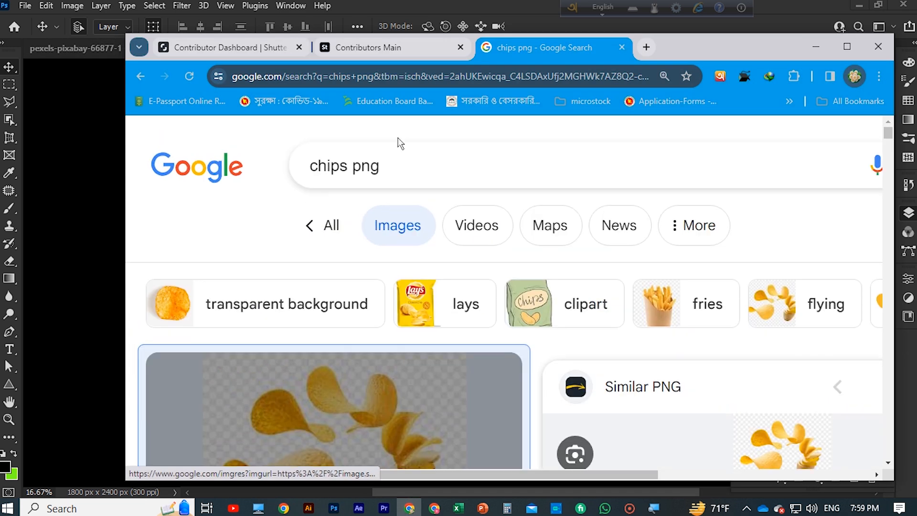
pyautogui.write('red chili')
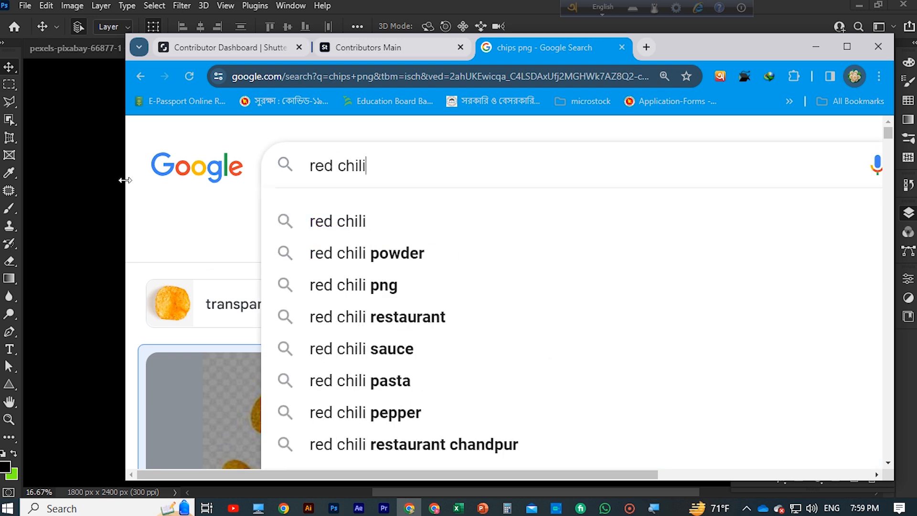
pyautogui.press('Return')
pyautogui.scroll(-10, 530, 296)
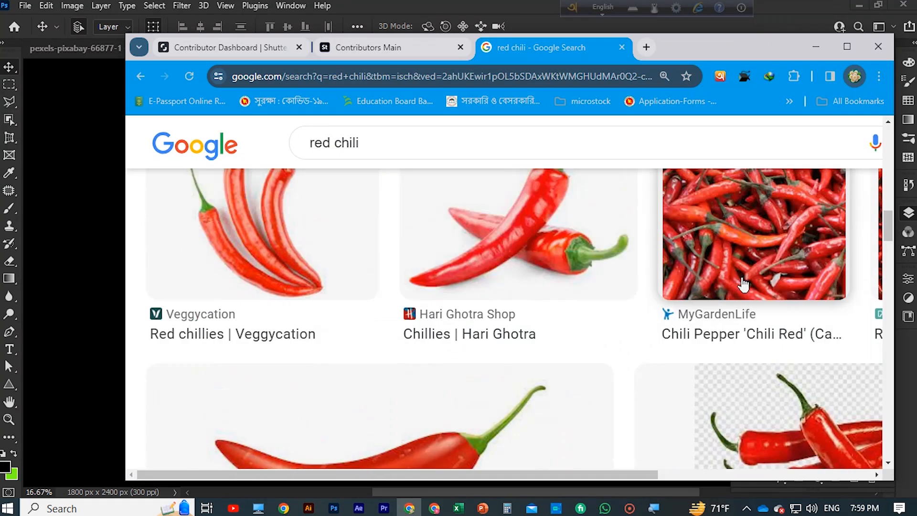
# Refine the image search to "red chili png" and open the preview of one of the results
pyautogui.scroll(2, 586, 335)
pyautogui.scroll(2, 525, 310)
pyautogui.click(407, 151)
pyautogui.write('png')
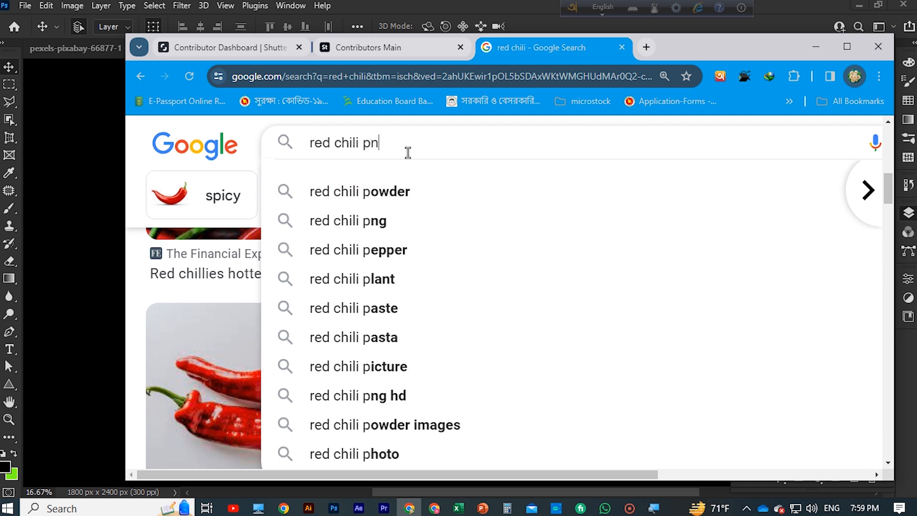
pyautogui.press('Return')
pyautogui.scroll(-4, 569, 235)
pyautogui.scroll(3, 587, 253)
pyautogui.click(700, 331)
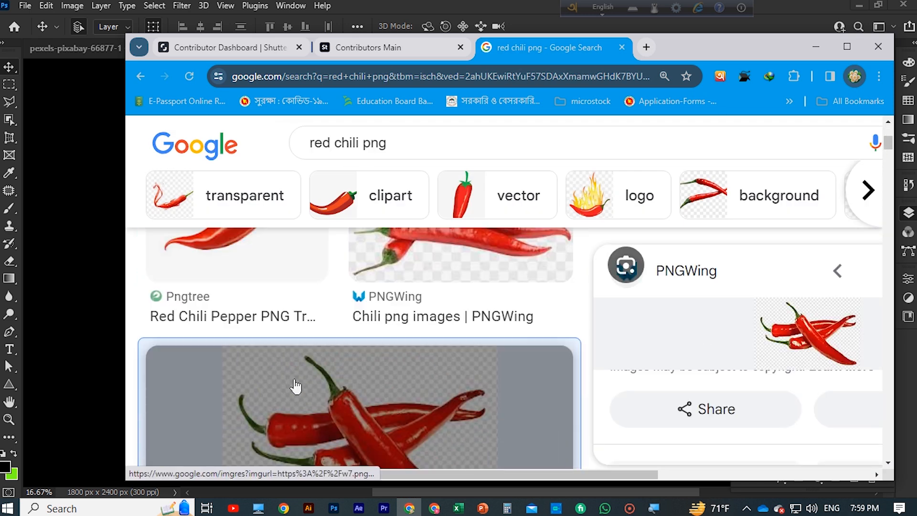
# Reset the page zoom to 100% and examine the red chili results for a suitable cut-out picture
pyautogui.scroll(-4, 299, 386)
pyautogui.click(367, 279)
pyautogui.scroll(1, 420, 329)
pyautogui.scroll(-3, 436, 315)
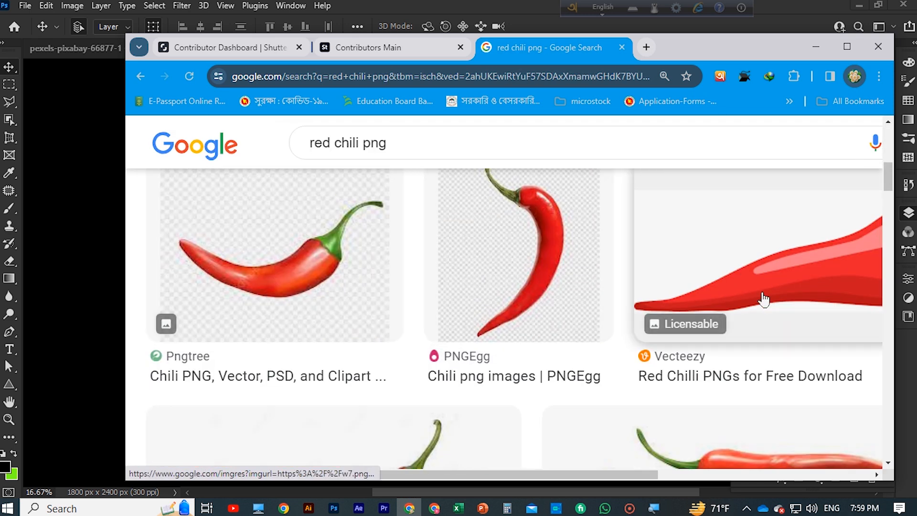
pyautogui.scroll(9, 573, 306)
pyautogui.scroll(-1, 405, 317)
pyautogui.scroll(-1, 454, 279)
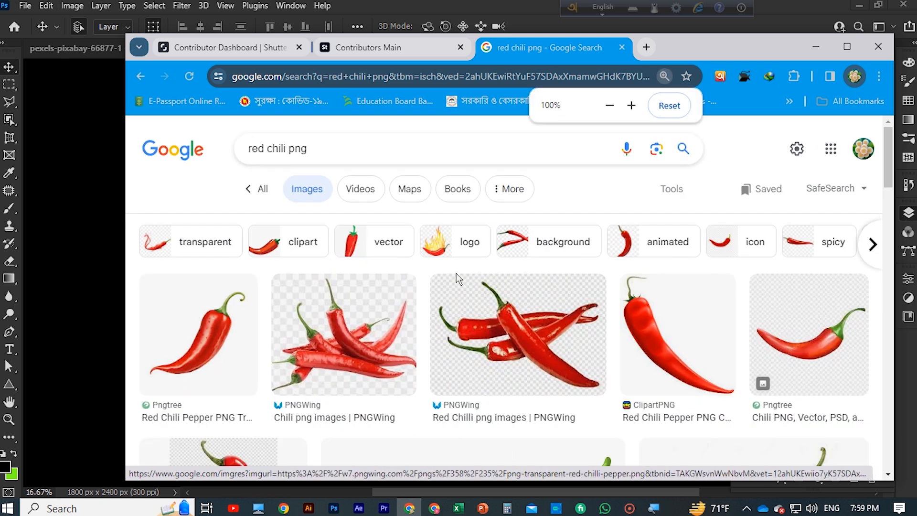
pyautogui.scroll(-3, 366, 301)
pyautogui.scroll(5, 366, 301)
pyautogui.scroll(-3, 334, 220)
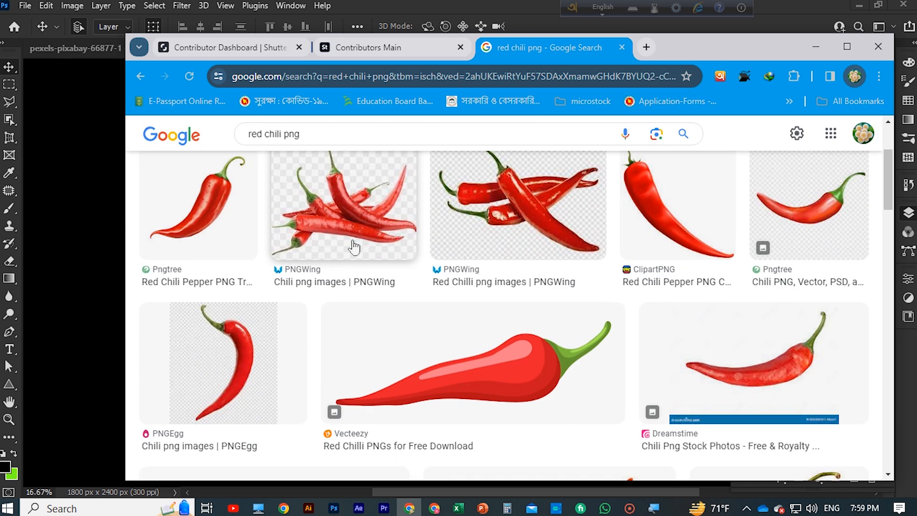
# Copy the PNGWing picture of piled red chilies, switch back to Photoshop and paste it above Layer 1 in the poster
pyautogui.rightClick(350, 229)
pyautogui.click(411, 415)
pyautogui.click(817, 46)
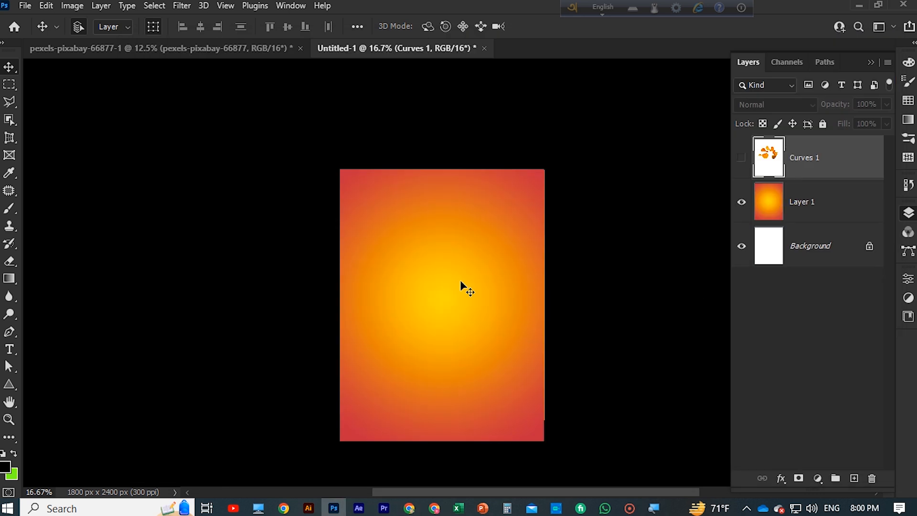
pyautogui.click(461, 282)
pyautogui.hotkey('ctrl', 'v')
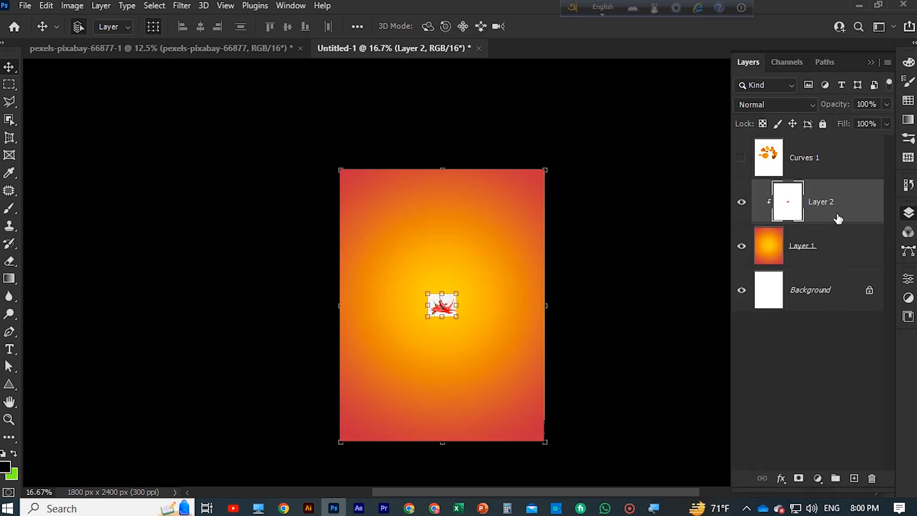
# Convert the pasted chili layer to a smart object and enlarge it to about two thirds of the poster's width
pyautogui.rightClick(840, 208)
pyautogui.click(738, 186)
pyautogui.hotkey('ctrl', '+')
pyautogui.hotkey('ctrl', '+')
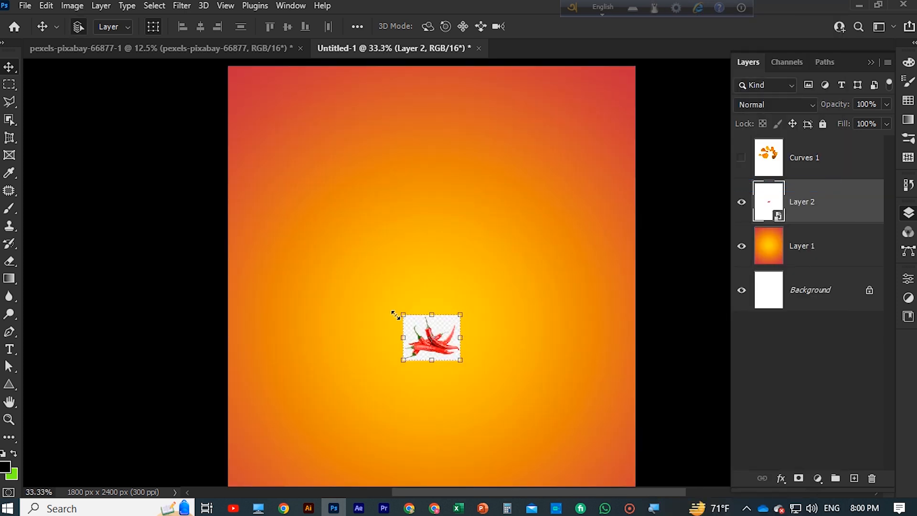
pyautogui.scroll(-2, 394, 314)
pyautogui.moveTo(402, 250); pyautogui.dragTo(286, 156)
pyautogui.moveTo(461, 295); pyautogui.dragTo(563, 378)
pyautogui.press('Return')
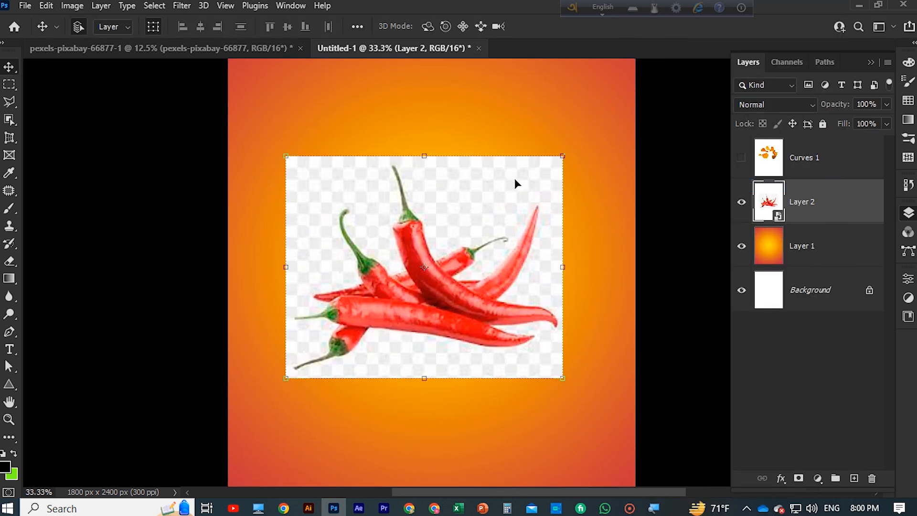
# Rasterize the chili smart object on Layer 2
pyautogui.rightClick(778, 213)
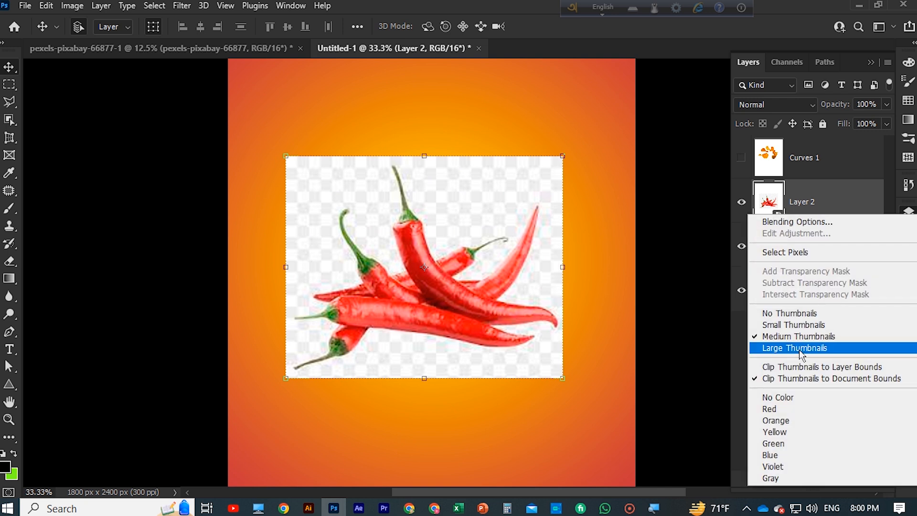
pyautogui.click(848, 191)
pyautogui.rightClick(849, 214)
pyautogui.click(727, 262)
# Remove the white checkered background from the chili picture using the Magic Eraser with a tolerance of 32
pyautogui.rightClick(6, 267)
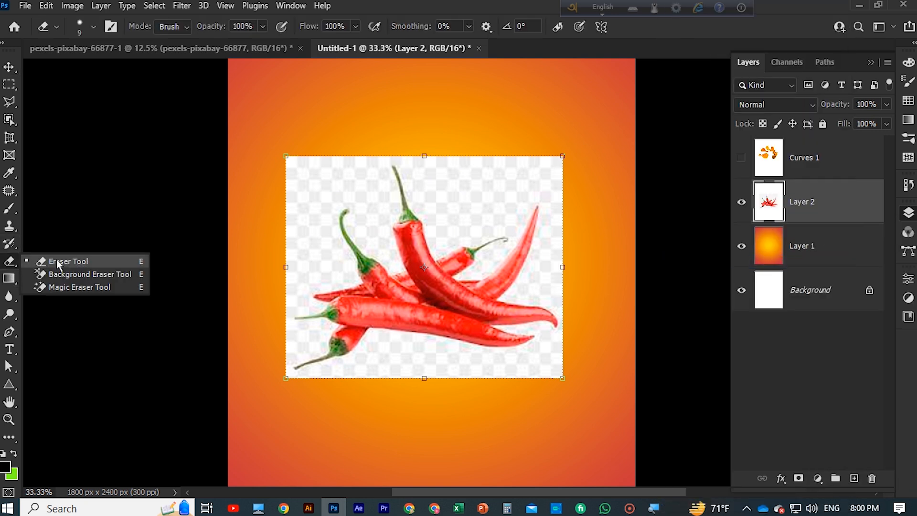
pyautogui.click(53, 262)
pyautogui.rightClick(10, 261)
pyautogui.click(53, 286)
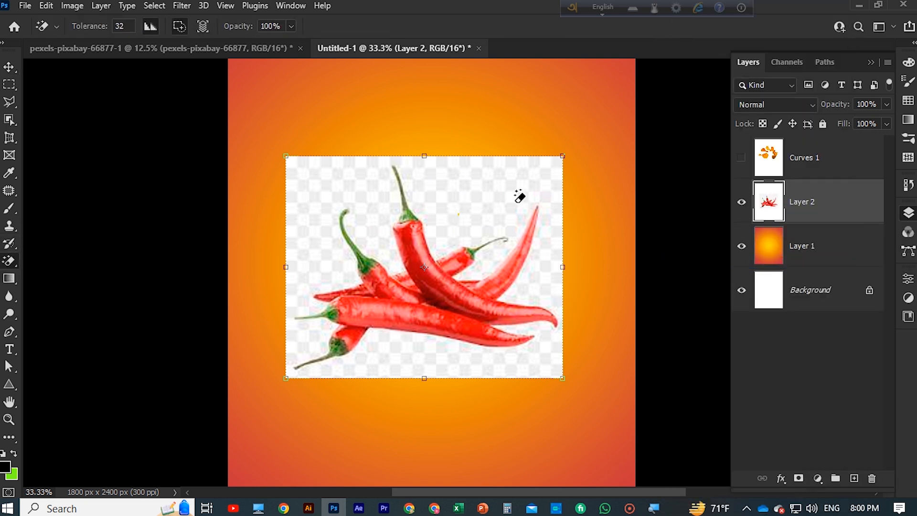
pyautogui.click(516, 193)
# Erase the white specks and rough edges around the right-hand chili tips on Layer 2 with the regular Eraser at size 9
pyautogui.click(7, 68)
pyautogui.scroll(-1, 210, 155)
pyautogui.hotkey('ctrl', '+')
pyautogui.hotkey('ctrl', '+')
pyautogui.hotkey('ctrl', '+')
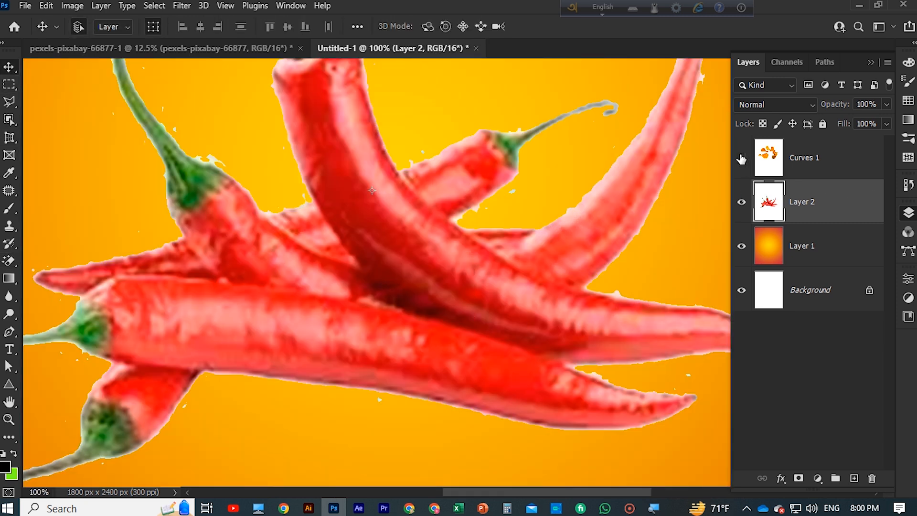
pyautogui.click(742, 157)
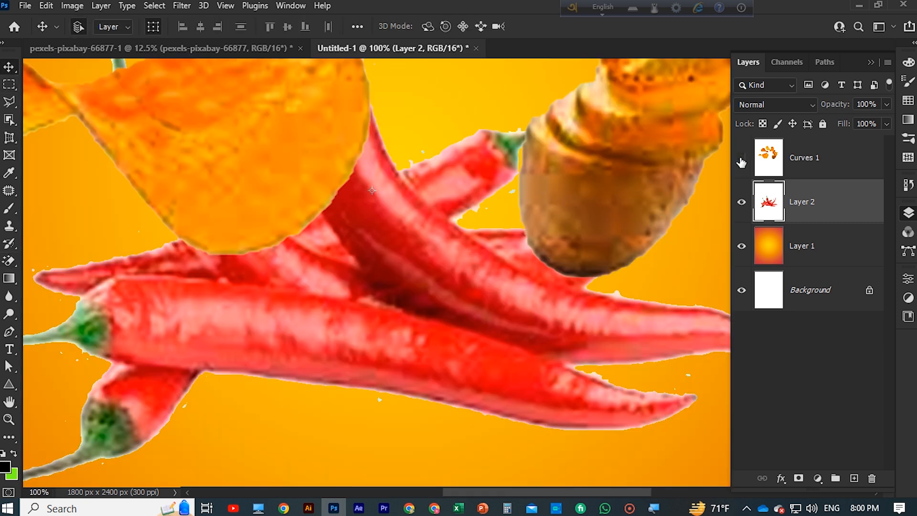
pyautogui.click(741, 158)
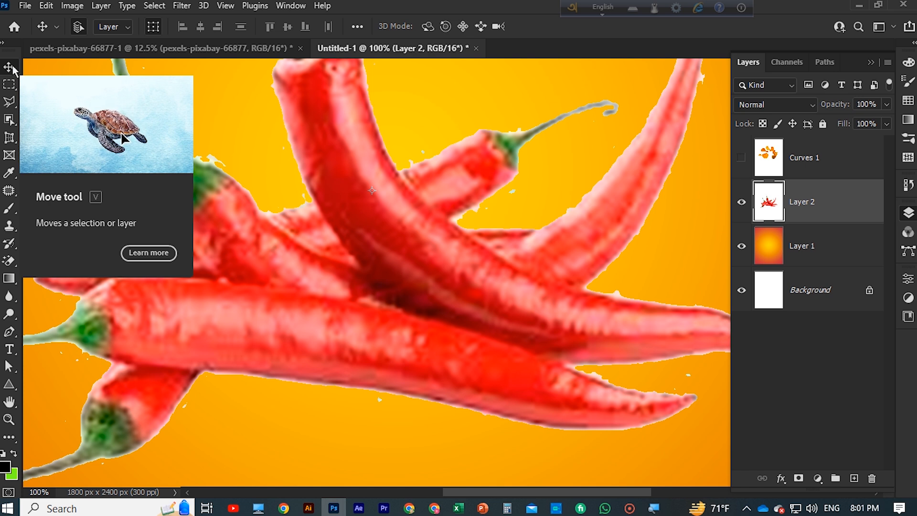
pyautogui.scroll(-1, 560, 273)
pyautogui.click(9, 225)
pyautogui.click(9, 208)
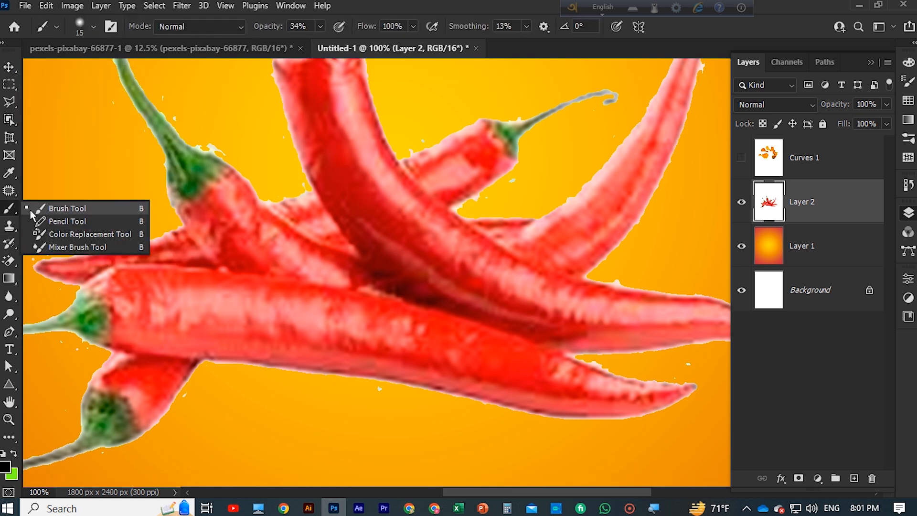
pyautogui.click(9, 261)
pyautogui.click(50, 260)
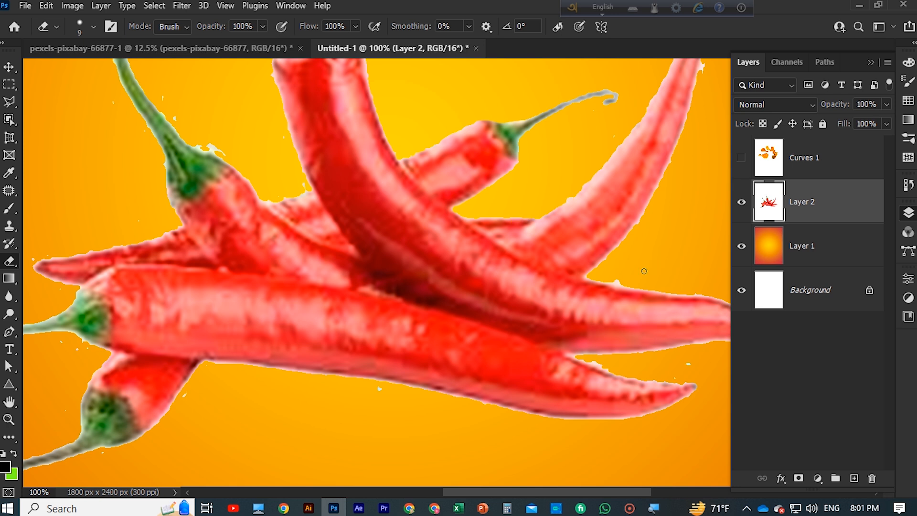
pyautogui.moveTo(681, 283); pyautogui.dragTo(494, 255)
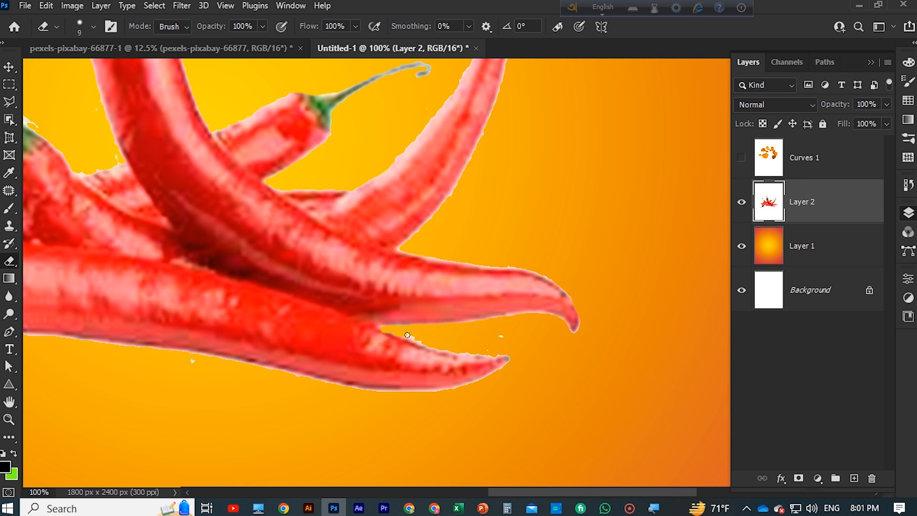
pyautogui.moveTo(490, 346); pyautogui.dragTo(666, 252)
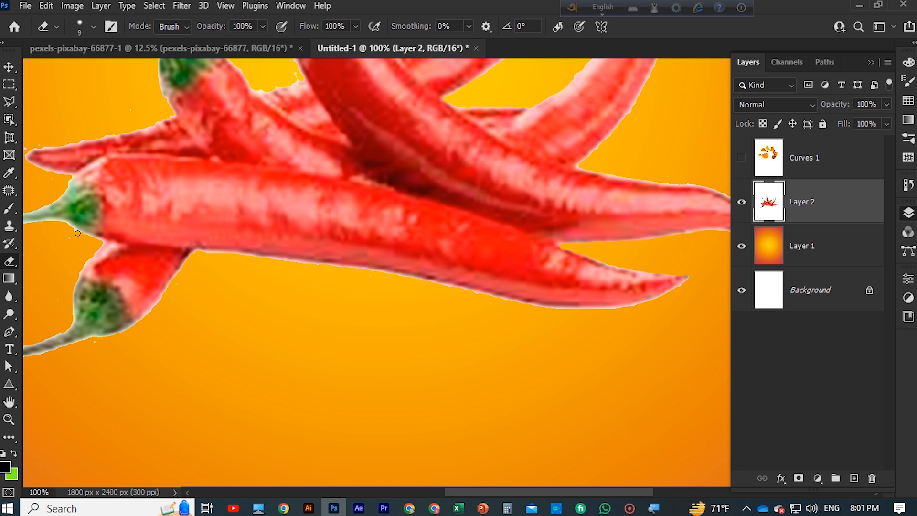
# Erase the remaining white specks around the left-hand chilies and their green stems
pyautogui.moveTo(89, 237); pyautogui.dragTo(178, 324)
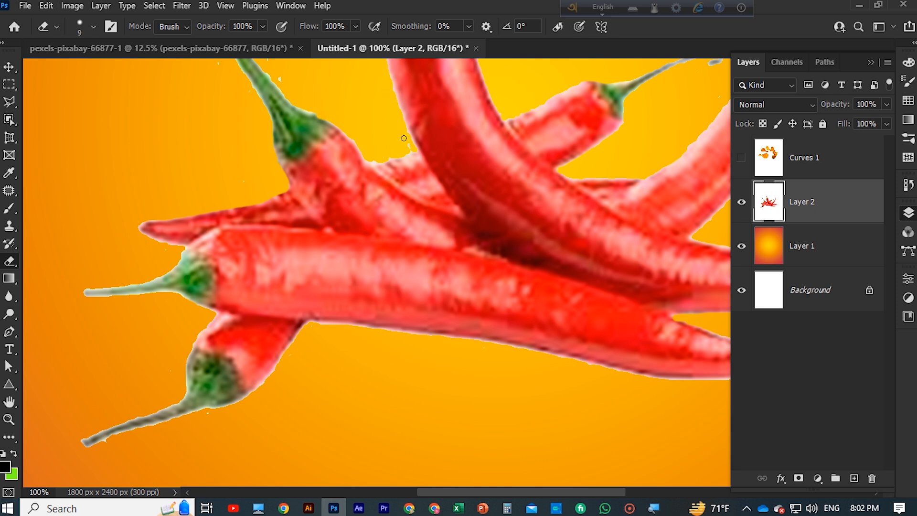
pyautogui.moveTo(363, 177); pyautogui.dragTo(391, 281)
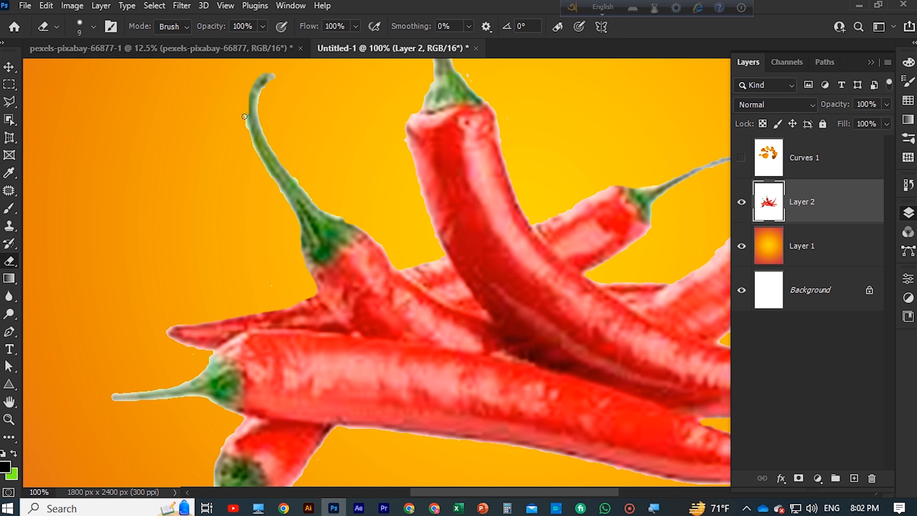
pyautogui.scroll(3, 235, 114)
pyautogui.scroll(1, 244, 139)
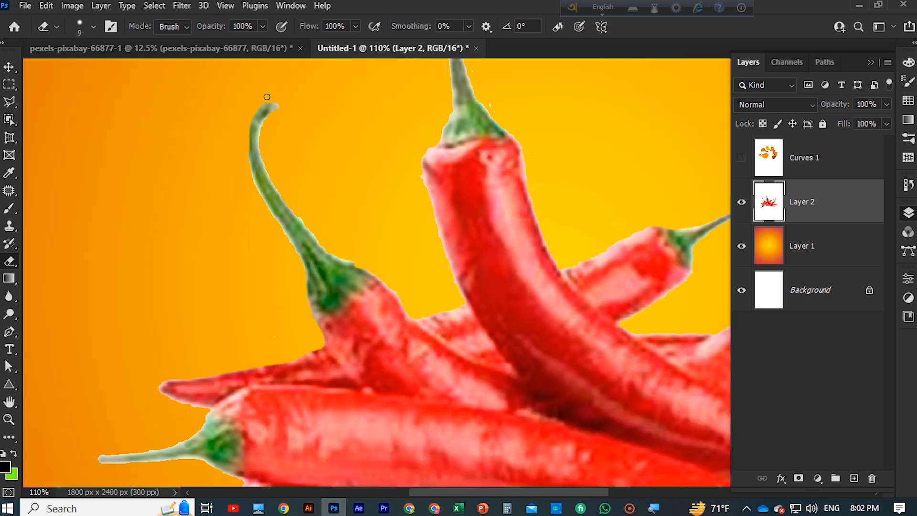
pyautogui.scroll(-10, 333, 182)
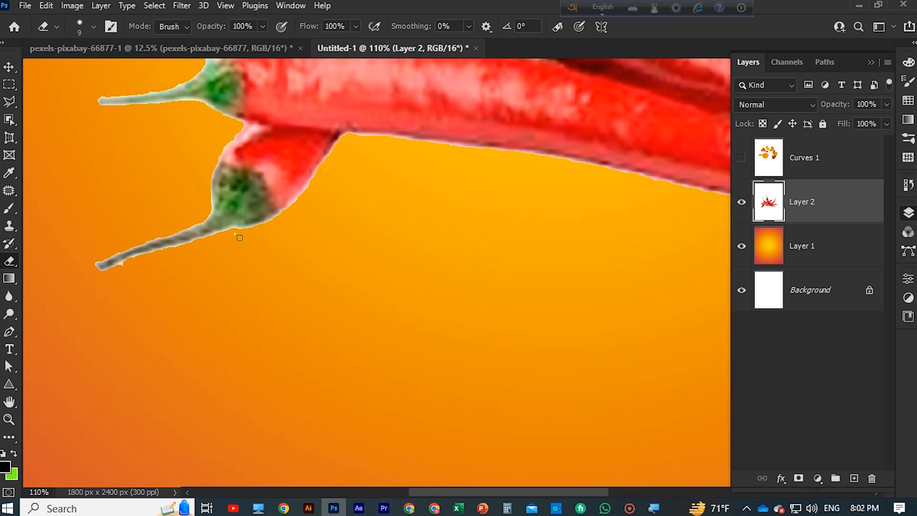
pyautogui.scroll(-5, 186, 313)
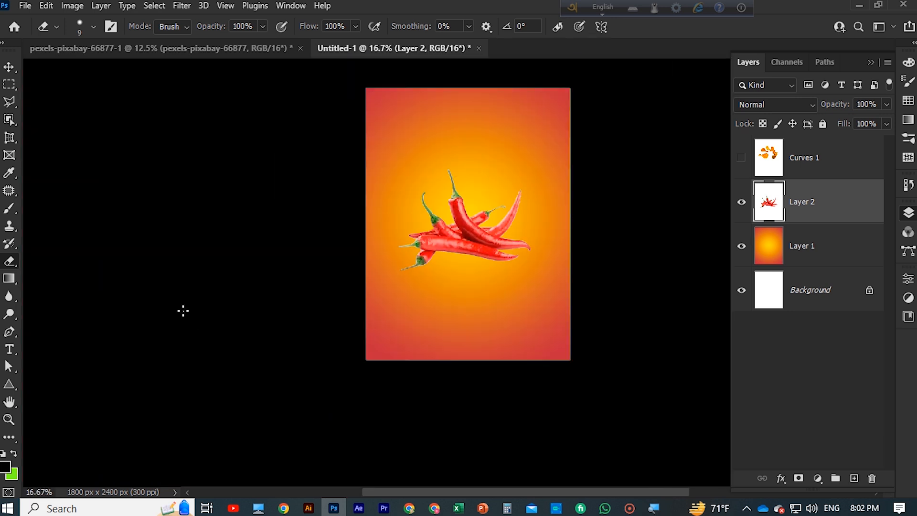
# Add a Hue/Saturation adjustment clipped to the chilies with hue +1 and saturation +8, and merge it into the chili layer
pyautogui.press('v')
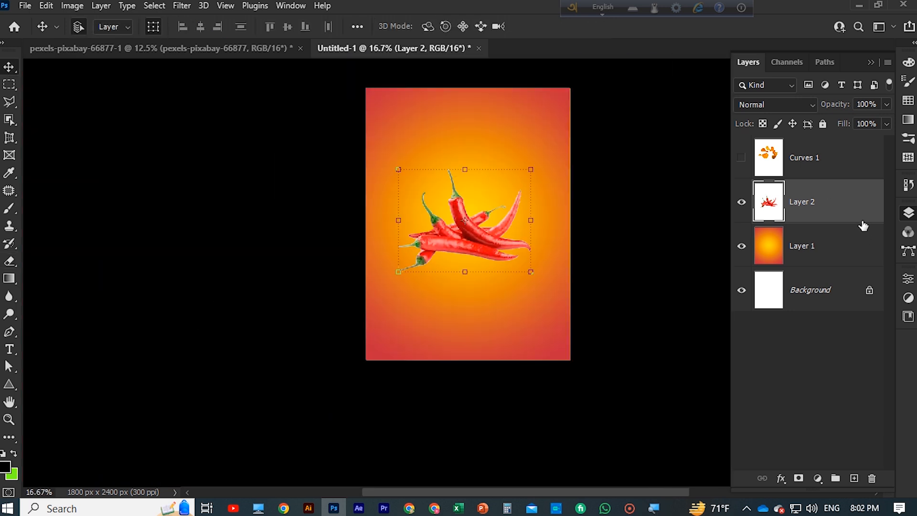
pyautogui.rightClick(848, 210)
pyautogui.click(857, 206)
pyautogui.click(820, 479)
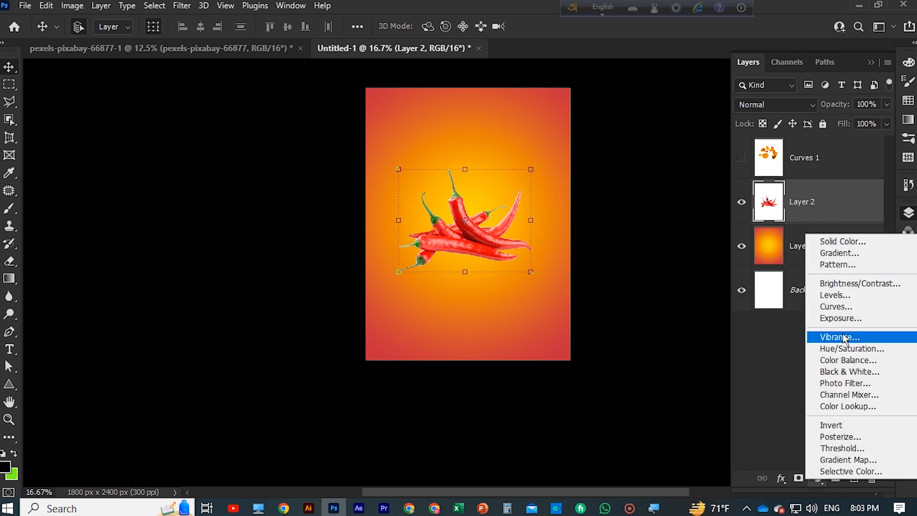
pyautogui.click(852, 348)
pyautogui.moveTo(794, 375)
pyautogui.mouseDown()
pyautogui.moveTo(755, 379)
pyautogui.moveTo(836, 382)
pyautogui.moveTo(799, 378)
pyautogui.moveTo(815, 348)
pyautogui.moveTo(773, 362)
pyautogui.moveTo(795, 366)
pyautogui.mouseUp()
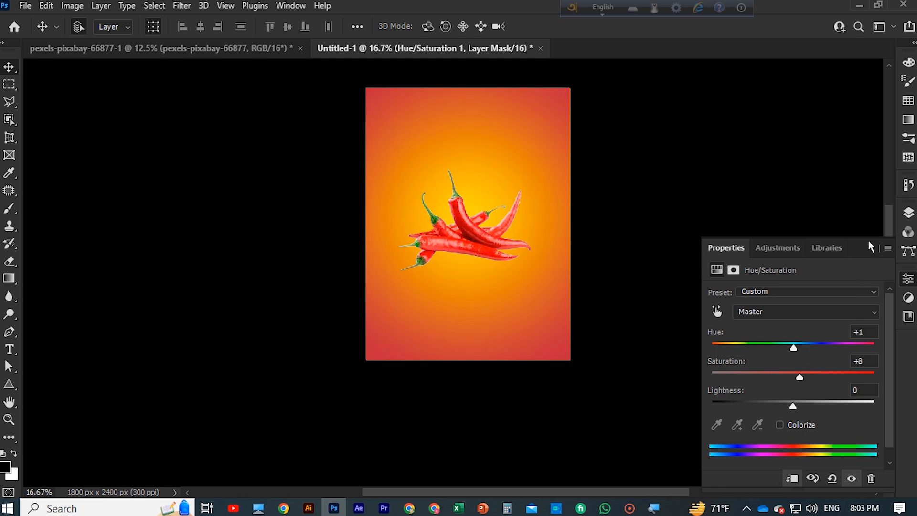
pyautogui.click(625, 509)
pyautogui.click(871, 248)
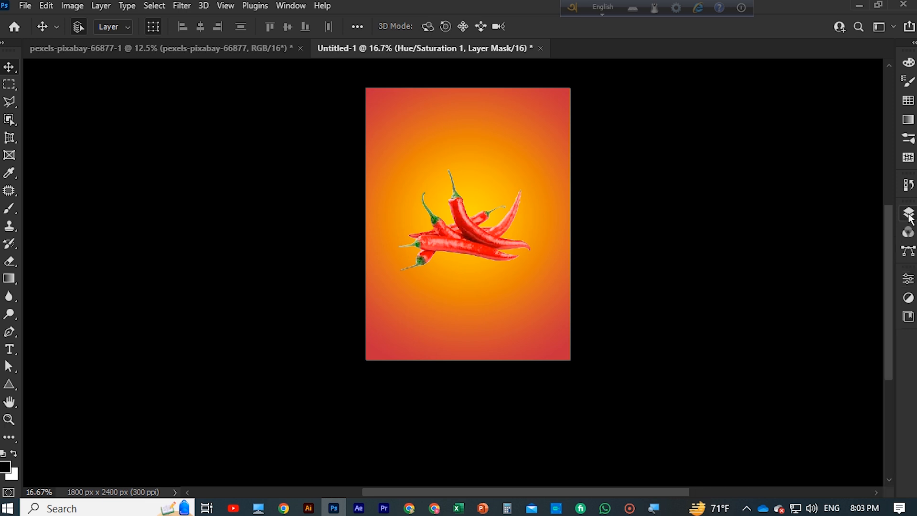
pyautogui.click(908, 212)
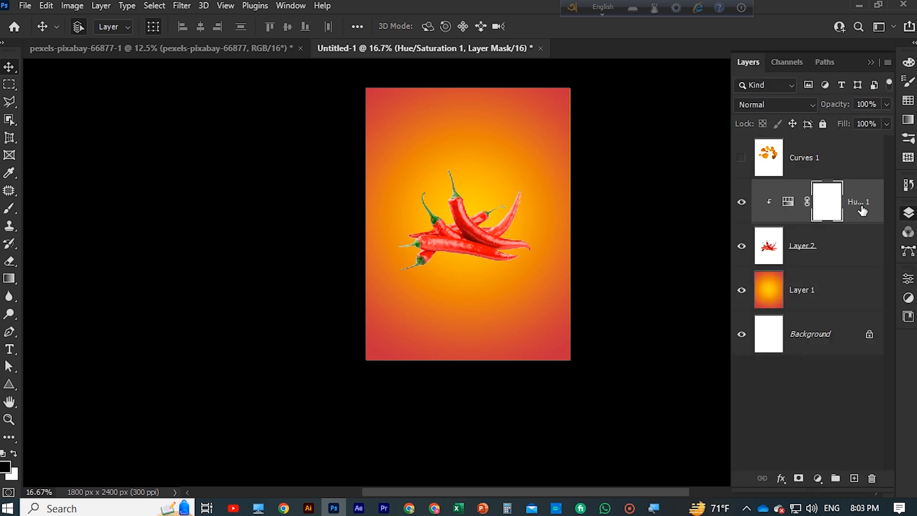
pyautogui.hotkey('ctrl', 'e')
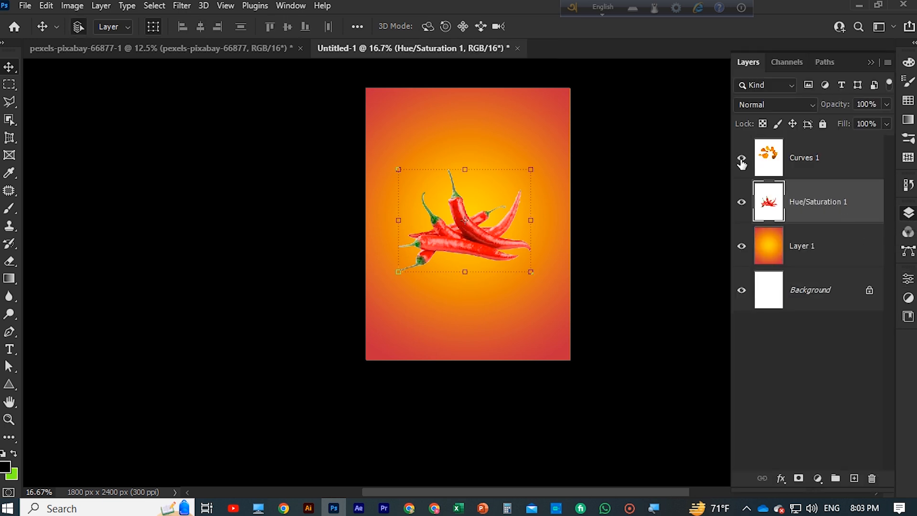
# Show the Curves 1 chips layer and move the chilies to the lower right of the poster
pyautogui.click(742, 157)
pyautogui.moveTo(466, 222); pyautogui.dragTo(499, 308)
# Scale the chips and potato to 76.81%, rotate them about -1.9° and place them in the poster's upper right
pyautogui.click(409, 209)
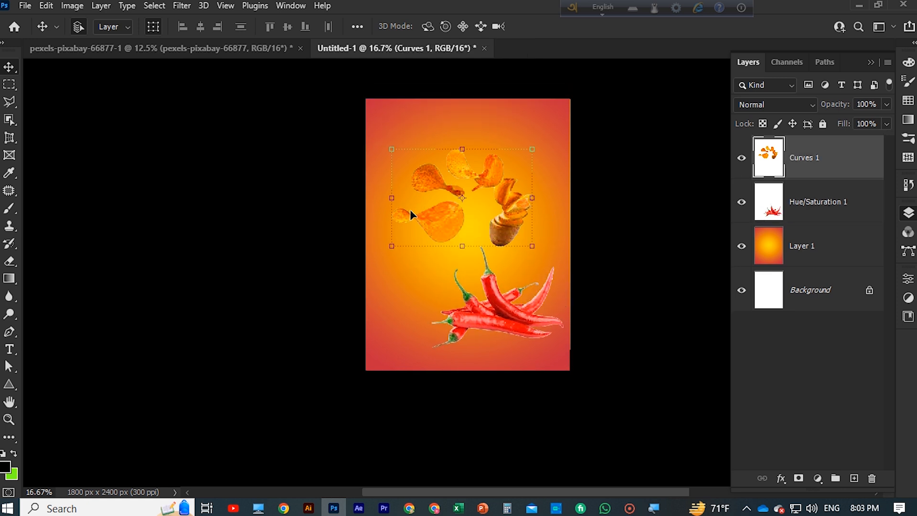
pyautogui.moveTo(388, 267); pyautogui.dragTo(410, 284)
pyautogui.moveTo(473, 213); pyautogui.dragTo(494, 217)
pyautogui.moveTo(428, 267); pyautogui.dragTo(459, 242)
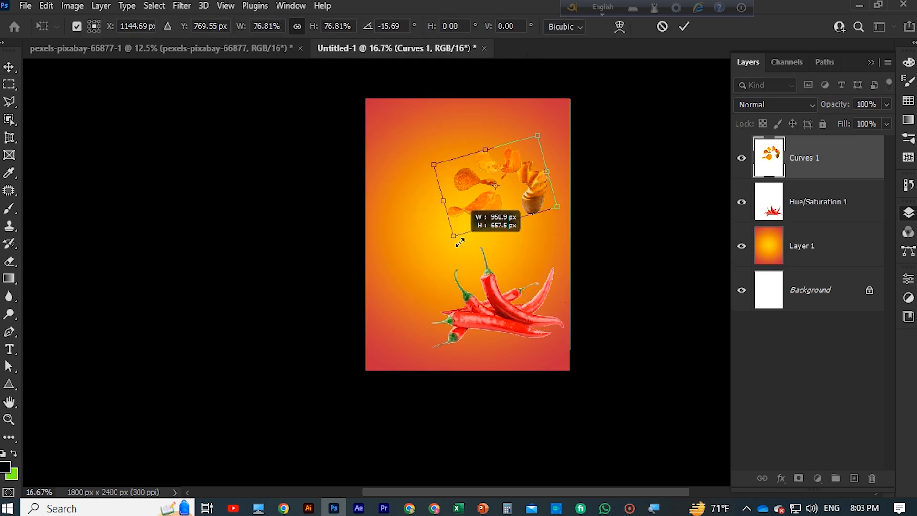
pyautogui.moveTo(486, 212); pyautogui.dragTo(499, 209)
pyautogui.scroll(-1, 507, 253)
pyautogui.moveTo(508, 262); pyautogui.dragTo(488, 260)
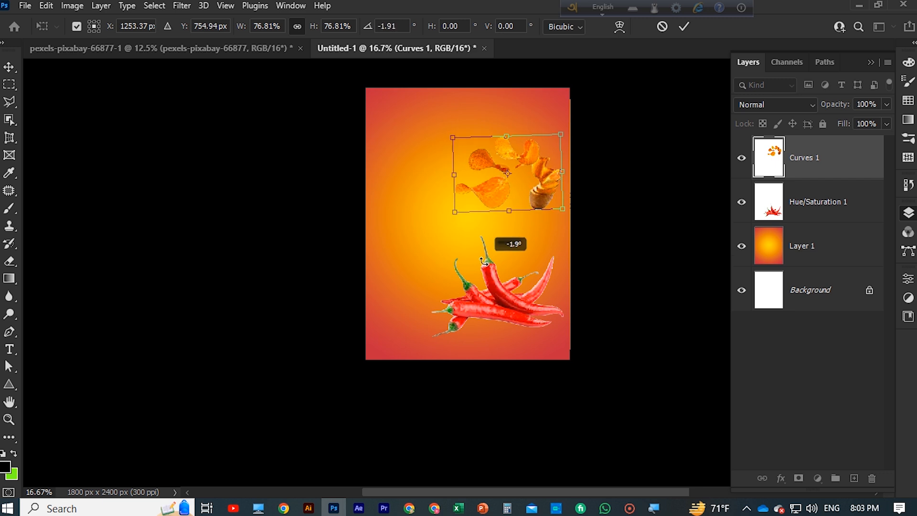
pyautogui.click(9, 71)
# Move the chilies up towards the poster's centre and shift the chips left so they sit above them
pyautogui.moveTo(489, 308); pyautogui.dragTo(469, 278)
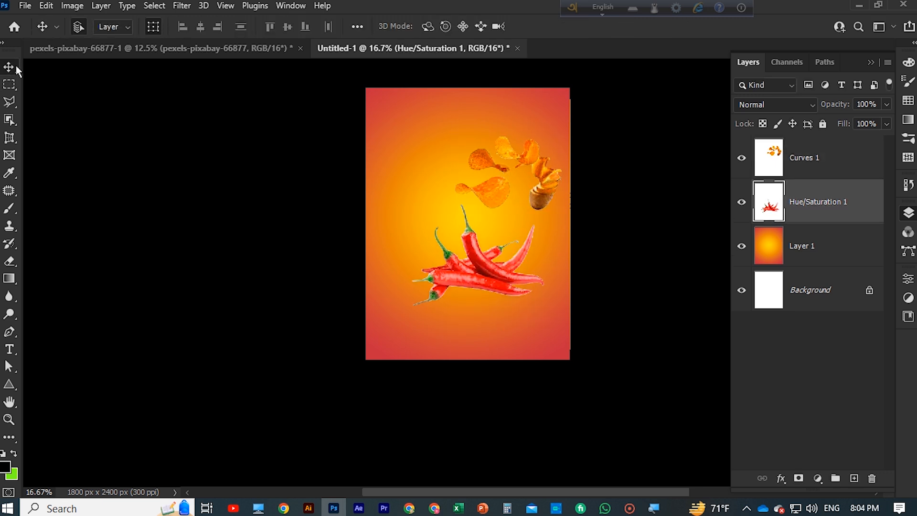
pyautogui.moveTo(480, 203)
pyautogui.mouseDown()
pyautogui.moveTo(488, 194)
pyautogui.moveTo(486, 207)
pyautogui.mouseUp()
pyautogui.click(683, 29)
pyautogui.scroll(-2, 657, 147)
pyautogui.scroll(3, 635, 155)
pyautogui.moveTo(551, 185); pyautogui.dragTo(520, 179)
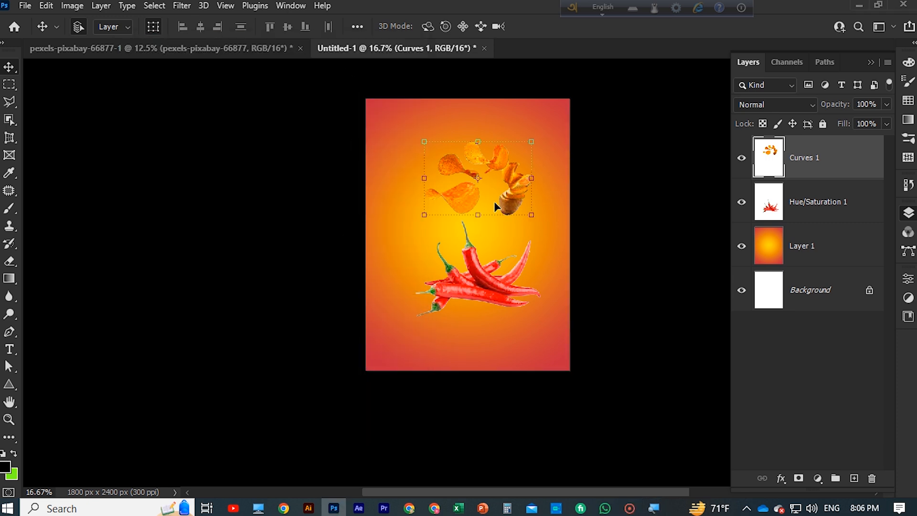
# Move the chilies down to the poster's lower right corner and rotate them to about 147.74°
pyautogui.moveTo(484, 280); pyautogui.dragTo(513, 321)
pyautogui.scroll(-1, 501, 317)
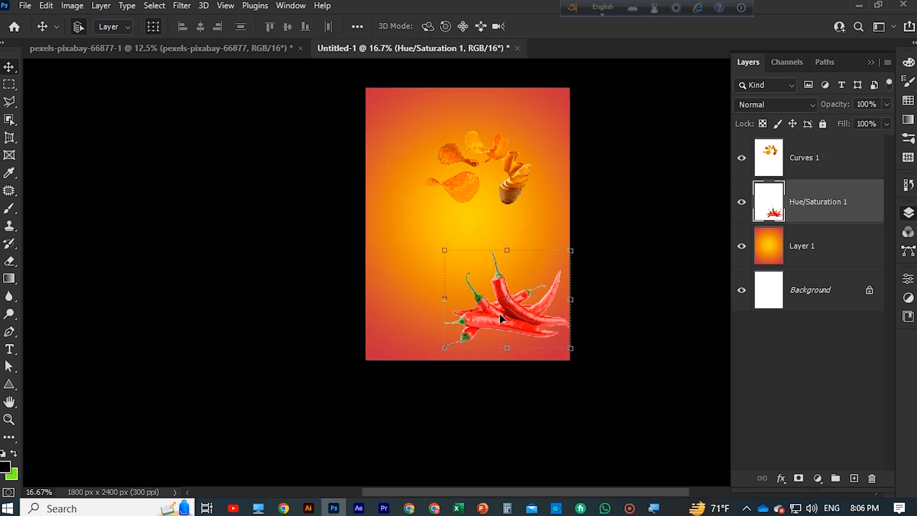
pyautogui.moveTo(431, 247); pyautogui.dragTo(529, 306)
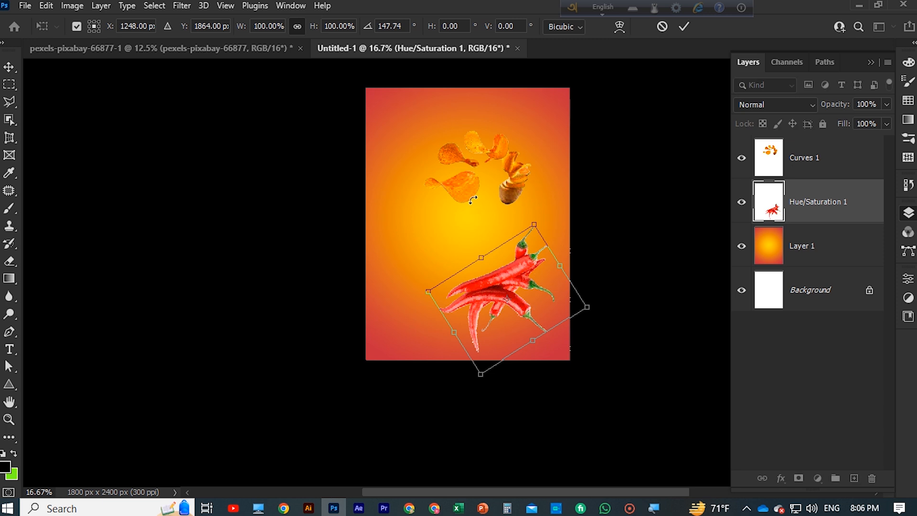
pyautogui.click(683, 26)
# Scale the chips and potato to 123.62% and place them at the poster's left side, beside the chilies
pyautogui.scroll(1, 709, 110)
pyautogui.scroll(-1, 708, 109)
pyautogui.moveTo(463, 199); pyautogui.dragTo(411, 229)
pyautogui.scroll(2, 411, 225)
pyautogui.moveTo(365, 193); pyautogui.dragTo(340, 179)
pyautogui.moveTo(405, 249); pyautogui.dragTo(419, 279)
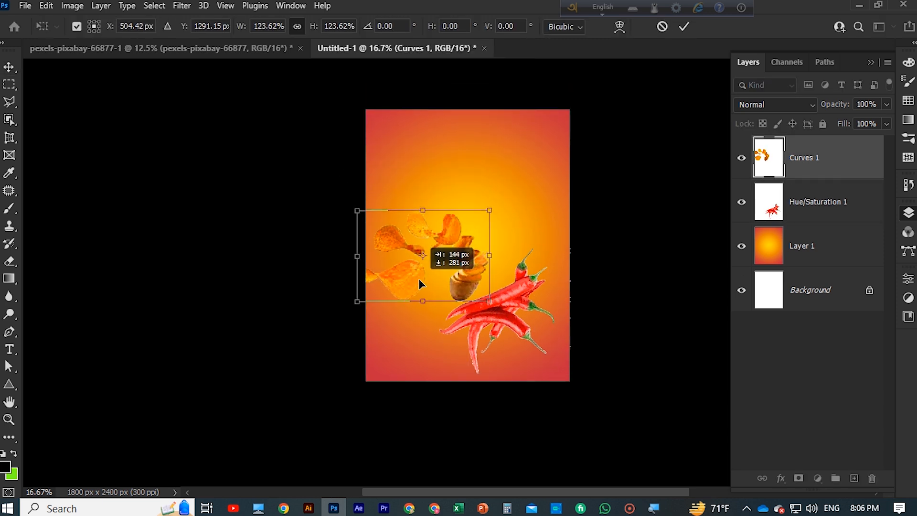
pyautogui.scroll(1, 507, 208)
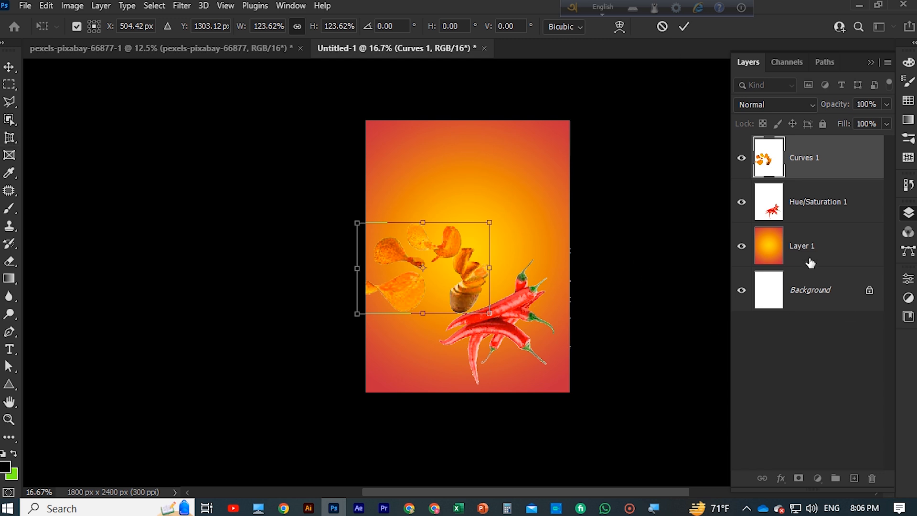
pyautogui.click(686, 28)
# Draw a circle about 826 px wide with the Ellipse tool and position it near the poster's top
pyautogui.scroll(2, 429, 214)
pyautogui.rightClick(12, 389)
pyautogui.click(36, 383)
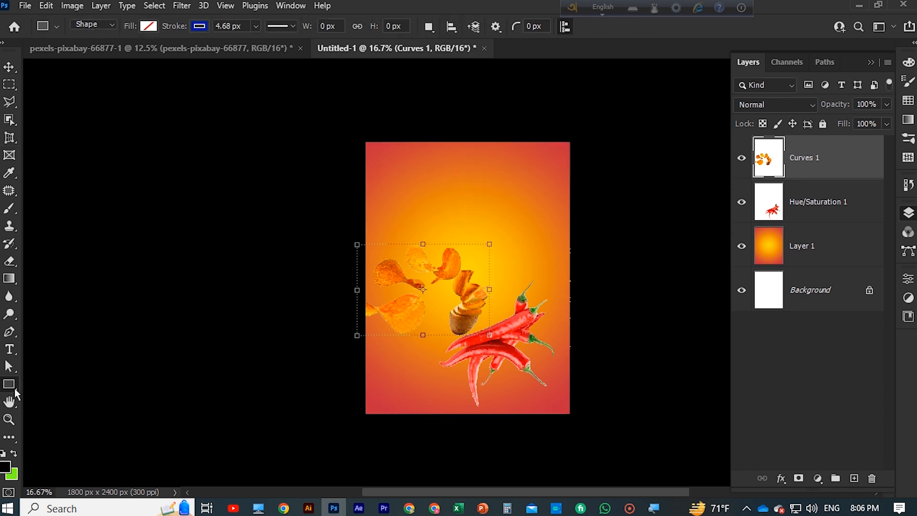
pyautogui.rightClick(14, 390)
pyautogui.click(43, 383)
pyautogui.hotkey('shift', 'u')
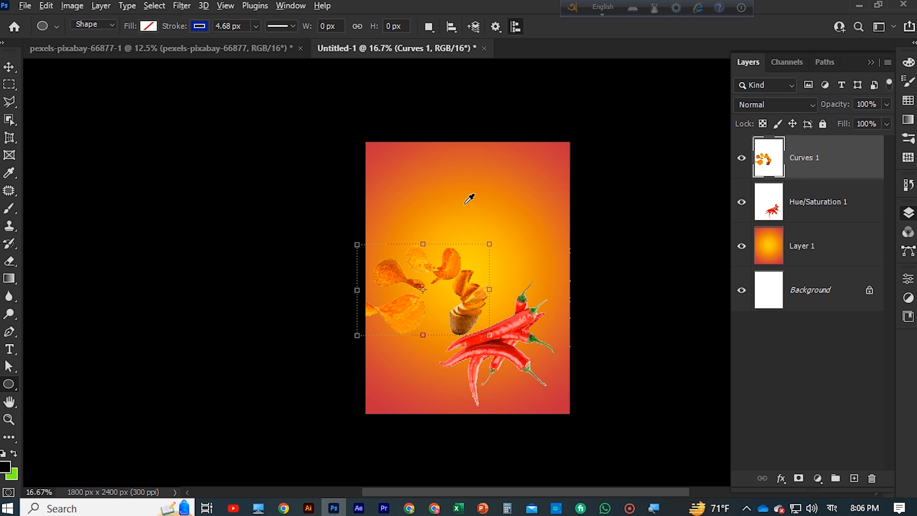
pyautogui.moveTo(451, 184); pyautogui.dragTo(681, 261)
pyautogui.click(9, 67)
pyautogui.moveTo(466, 198); pyautogui.dragTo(425, 165)
# Fill the circle with red and remove its stroke
pyautogui.click(754, 403)
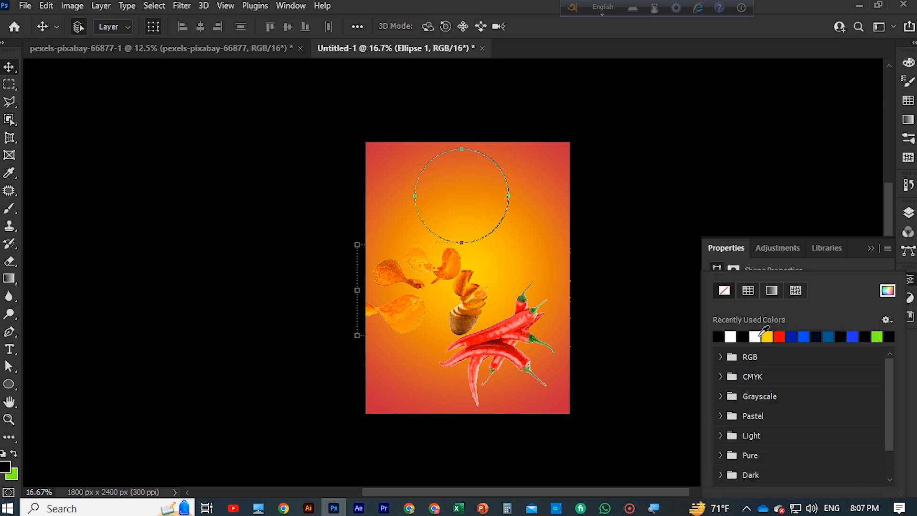
pyautogui.click(779, 336)
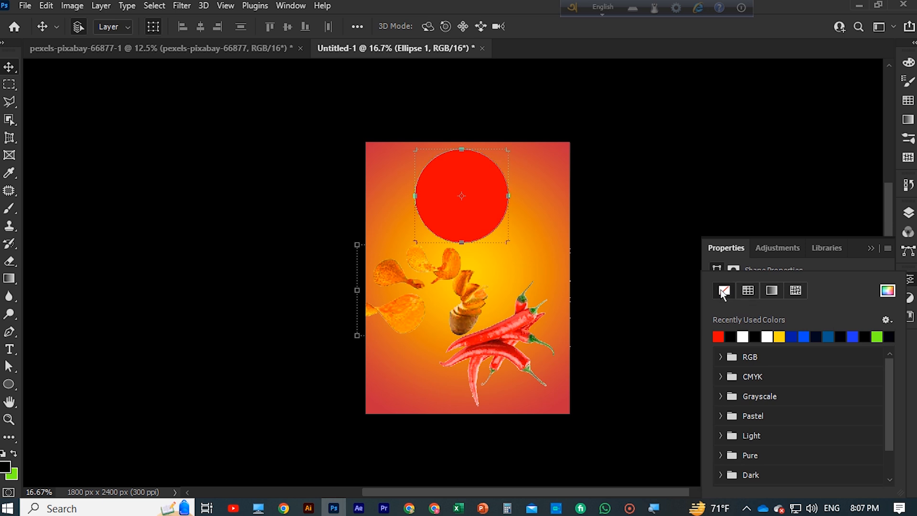
pyautogui.click(845, 268)
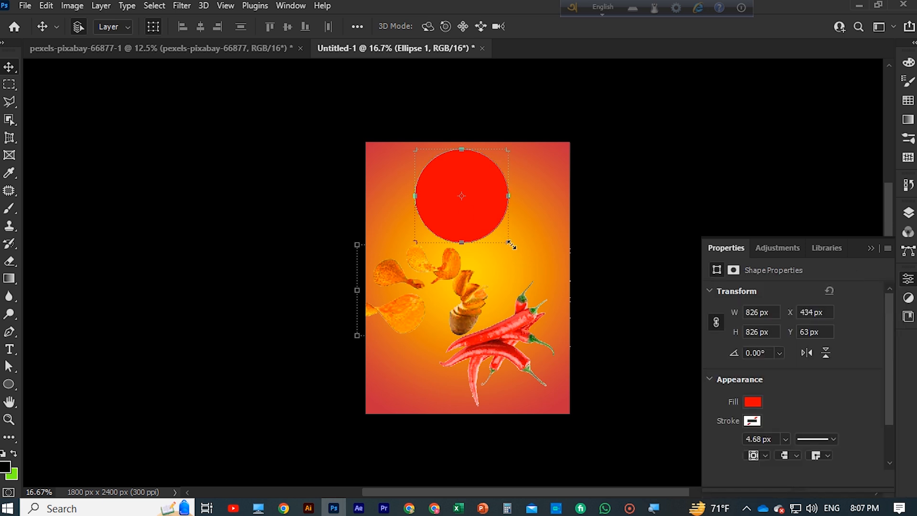
# Enlarge the red circle to about 1053 × 1029 px and centre it in the poster's upper half
pyautogui.moveTo(509, 243)
pyautogui.mouseDown()
pyautogui.moveTo(522, 255)
pyautogui.moveTo(512, 246)
pyautogui.moveTo(513, 253)
pyautogui.mouseUp()
pyautogui.click(683, 27)
pyautogui.rightClick(512, 252)
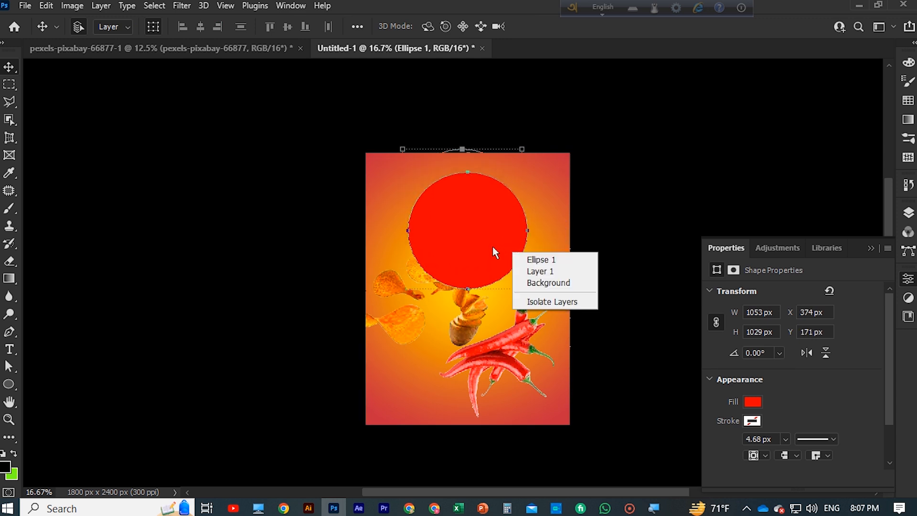
pyautogui.press('Escape')
# Try blue fill colours on the circle and restore its red fill
pyautogui.click(753, 402)
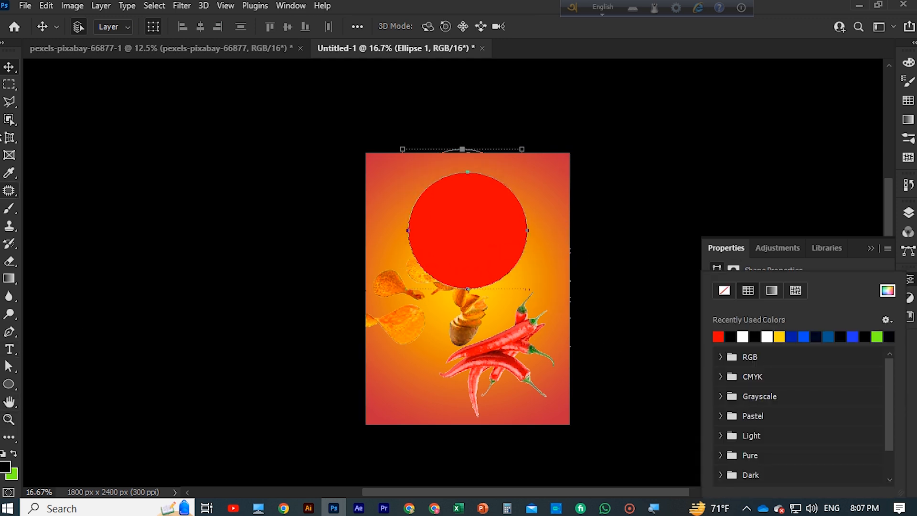
pyautogui.click(854, 336)
pyautogui.click(820, 337)
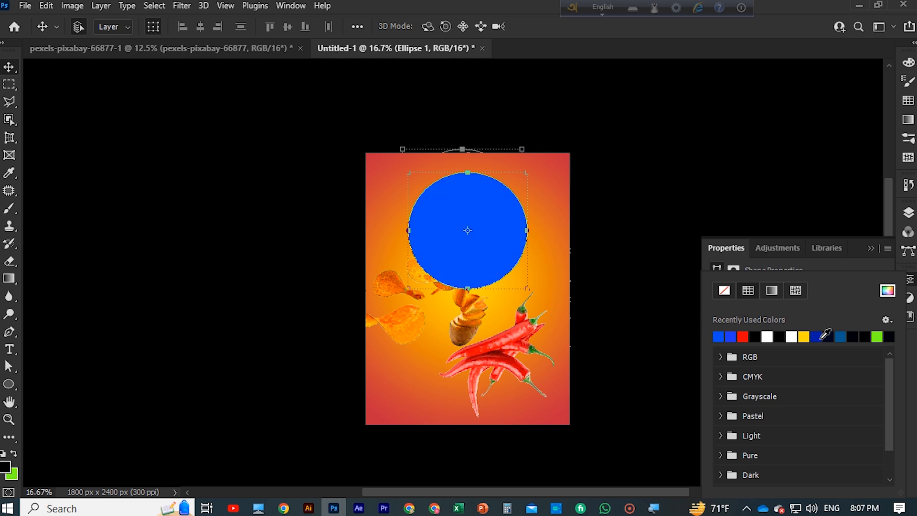
pyautogui.doubleClick(743, 337)
# Set the opacity of the Ellipse 1 layer to 78%
pyautogui.click(908, 212)
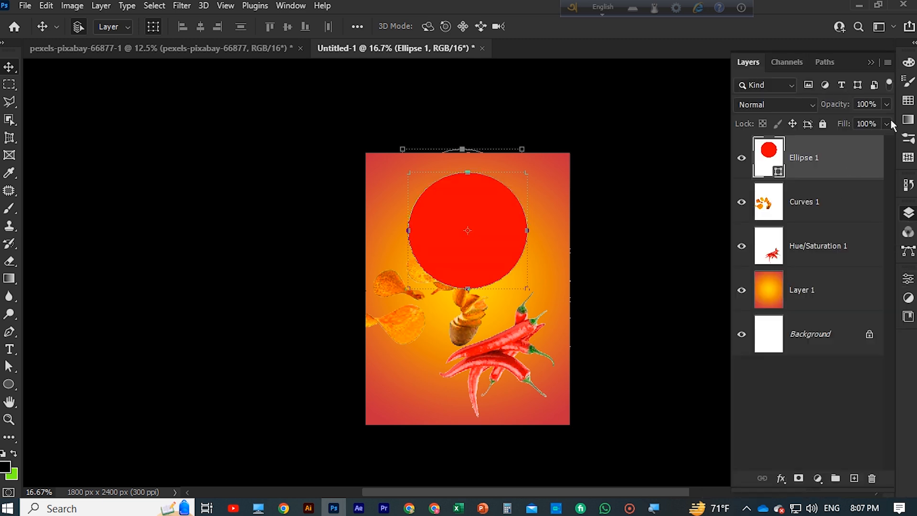
pyautogui.moveTo(869, 122); pyautogui.dragTo(872, 122)
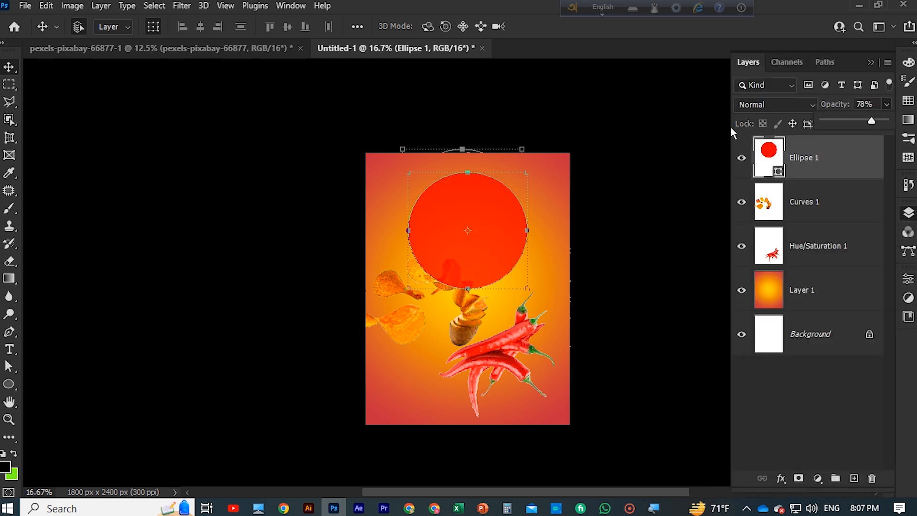
pyautogui.click(11, 66)
pyautogui.click(147, 220)
# Start an area text inside the red circle and set its font to Ravie
pyautogui.click(486, 222)
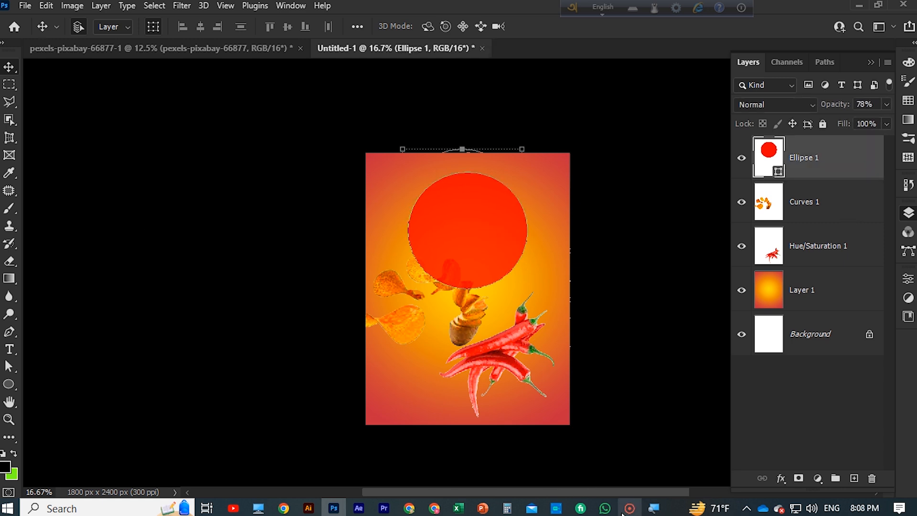
pyautogui.click(440, 223)
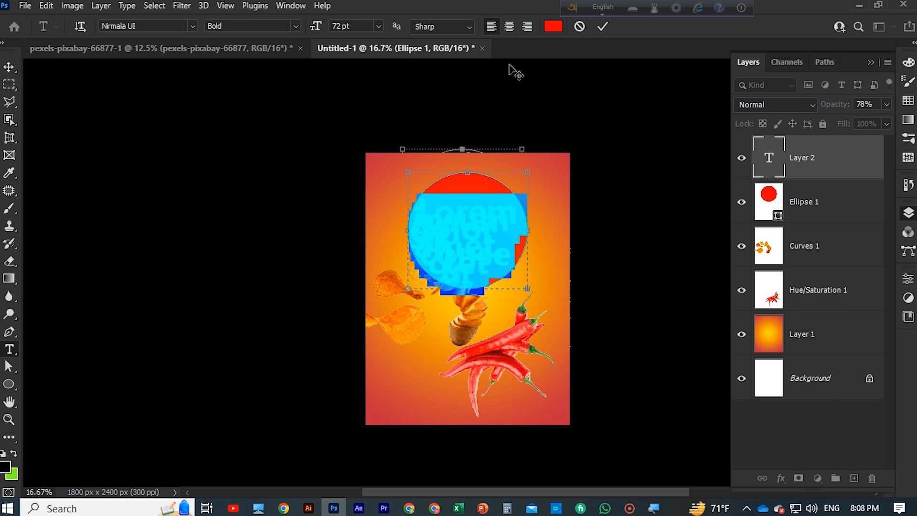
pyautogui.click(192, 26)
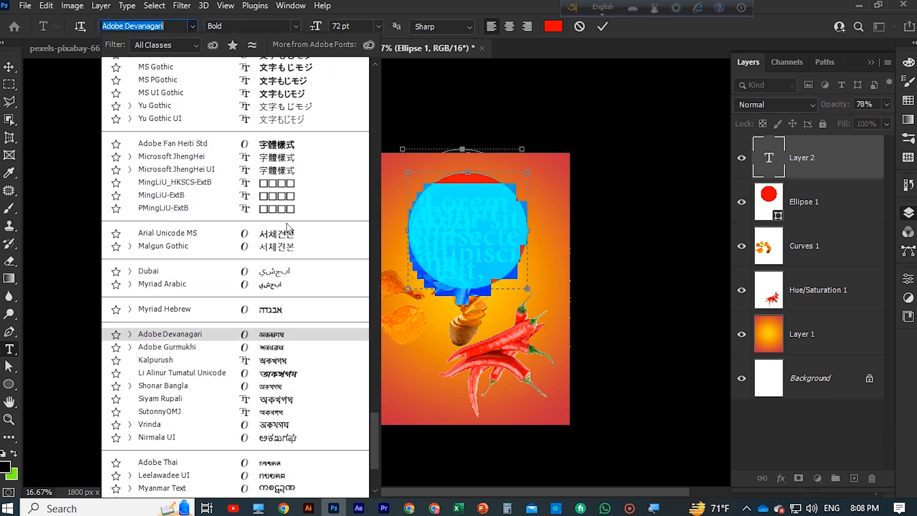
pyautogui.scroll(5, 282, 222)
pyautogui.scroll(5, 312, 235)
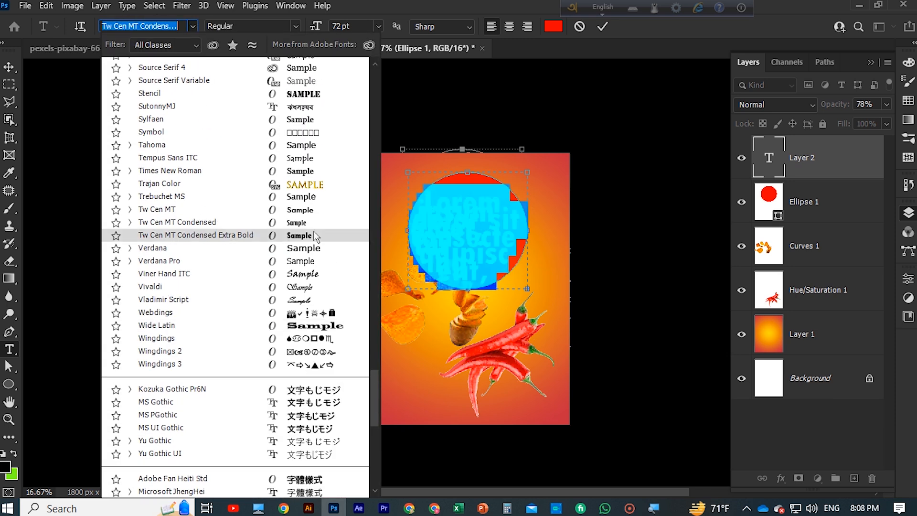
pyautogui.scroll(5, 311, 227)
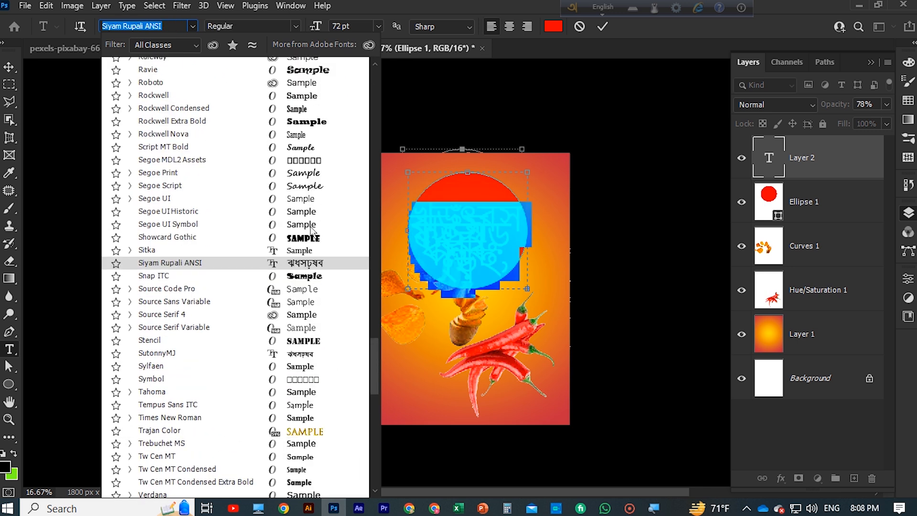
pyautogui.click(294, 77)
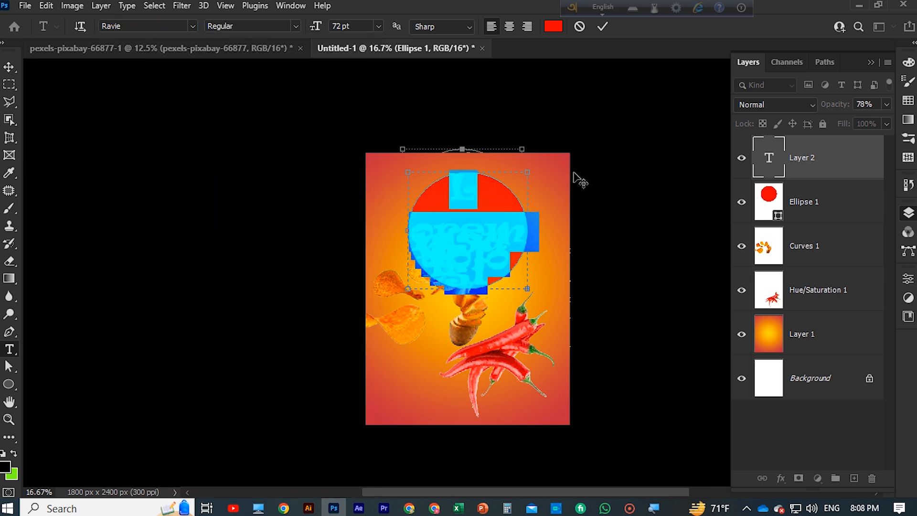
# Set the text colour to black (000000) and enter DL in the circle
pyautogui.click(550, 27)
pyautogui.write('000000')
pyautogui.click(698, 174)
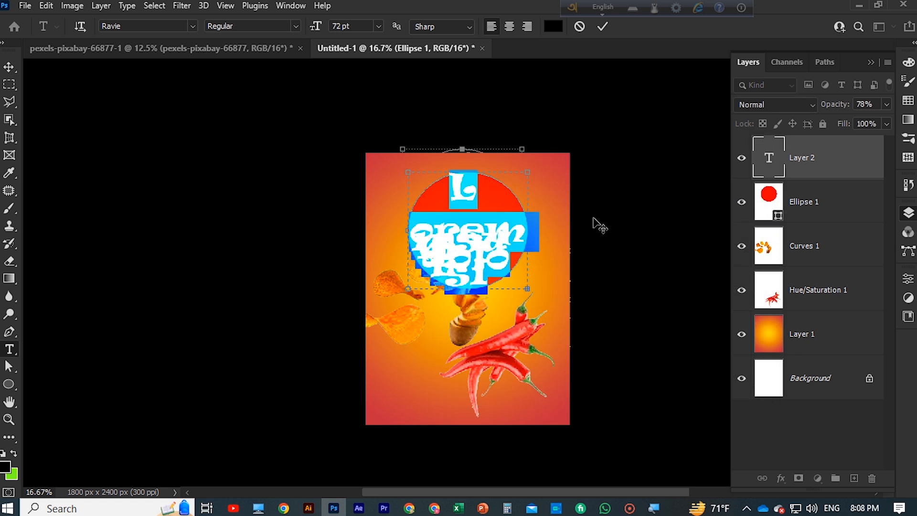
pyautogui.write('DL')
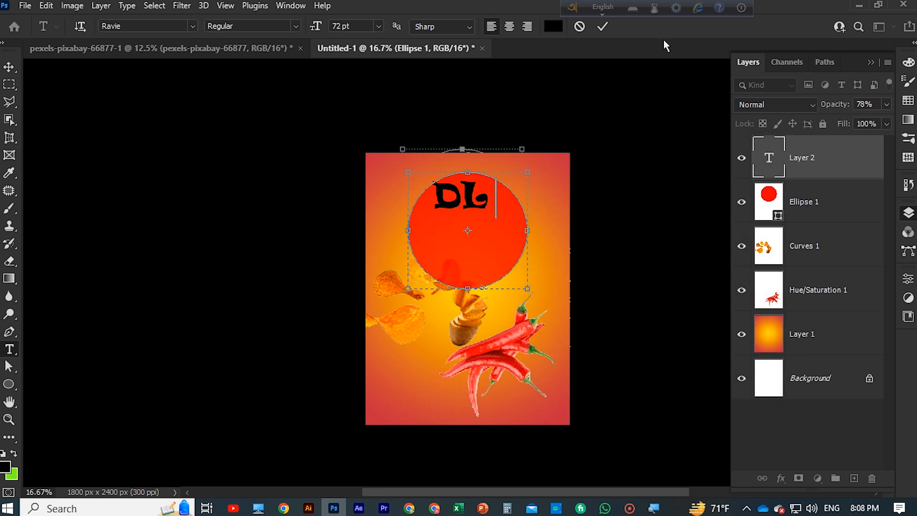
pyautogui.click(602, 26)
pyautogui.click(12, 72)
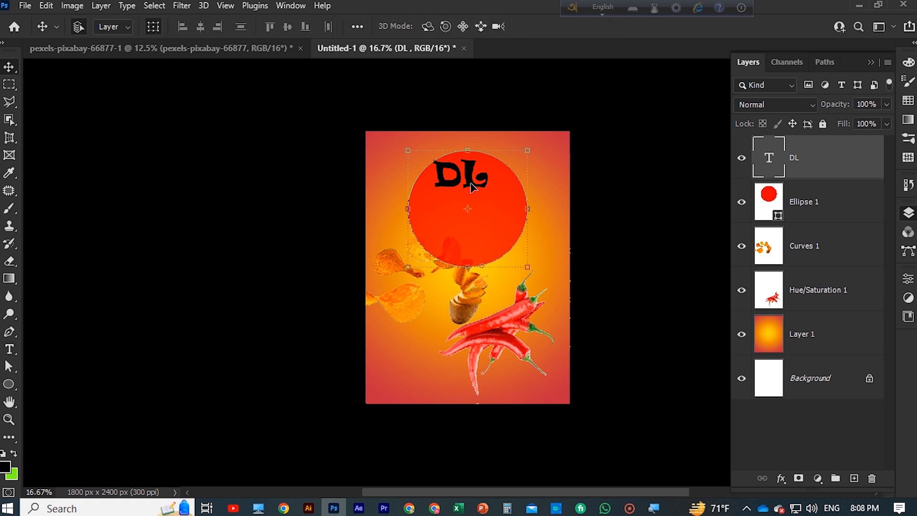
# Duplicate the DL text layer and stack the original DL layer above the copy
pyautogui.press('c')
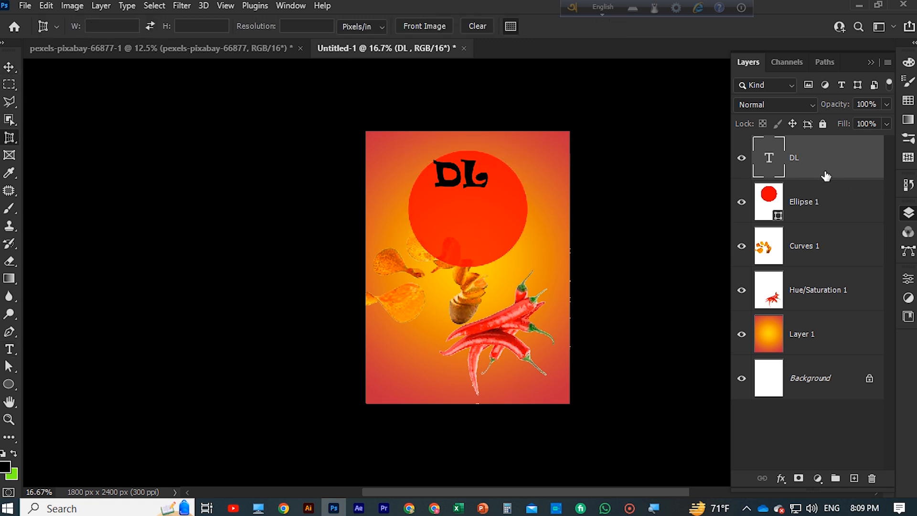
pyautogui.press('j')
pyautogui.hotkey('ctrl', 'j')
pyautogui.click(793, 205)
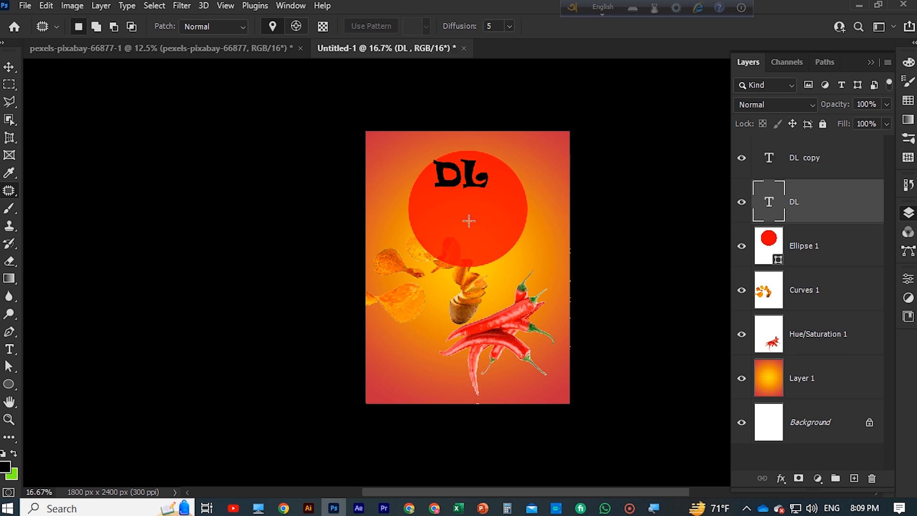
pyautogui.click(9, 350)
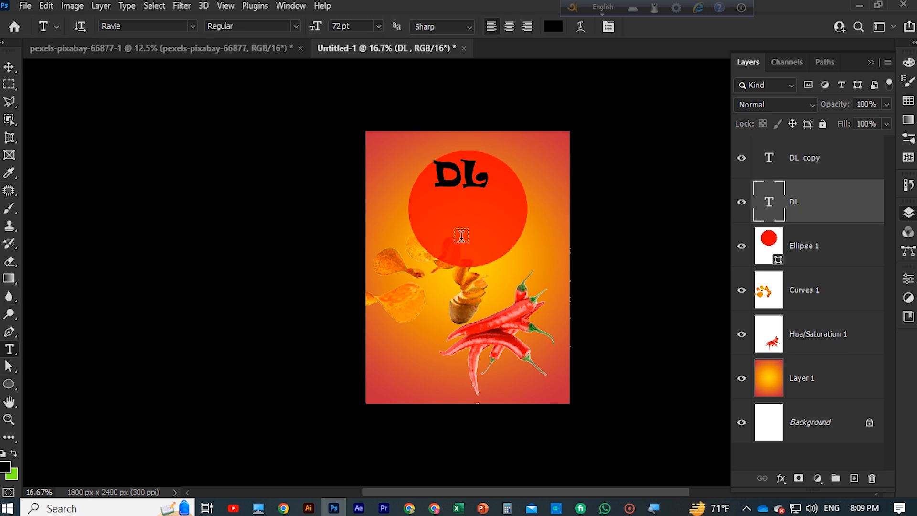
pyautogui.moveTo(747, 199); pyautogui.dragTo(832, 174)
# Move the DL layer's text down in the circle so it sits beneath the other DL
pyautogui.press('v')
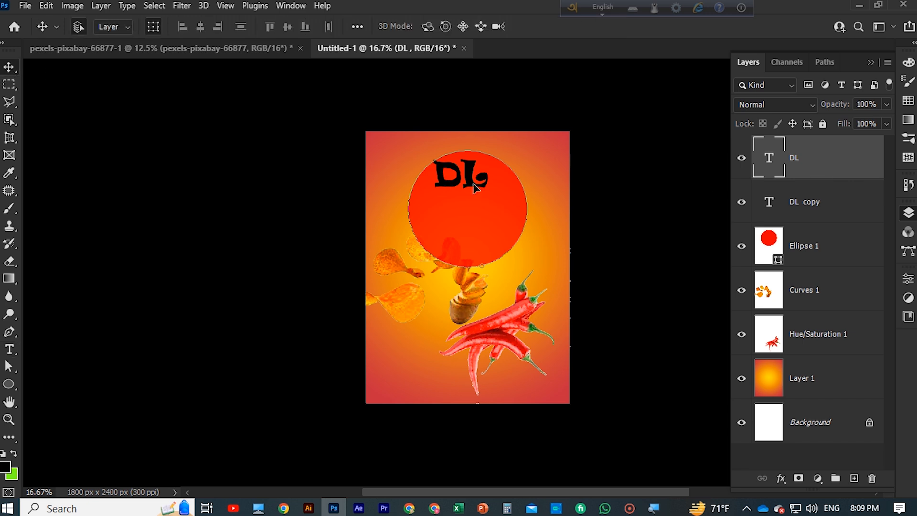
pyautogui.moveTo(466, 184); pyautogui.dragTo(466, 229)
pyautogui.hotkey('ctrl', 't')
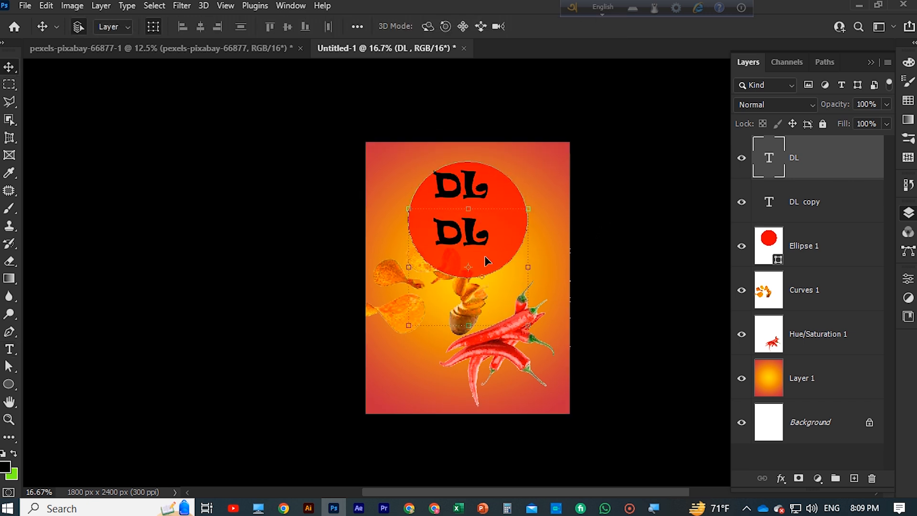
# Replace the lower DL text with CHIPS
pyautogui.click(9, 349)
pyautogui.click(472, 238)
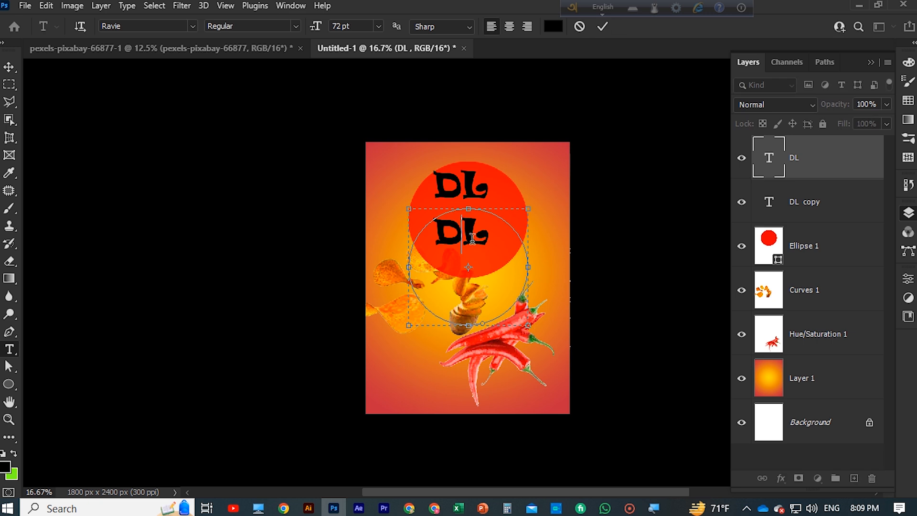
pyautogui.press('BackSpace')
pyautogui.press('BackSpace')
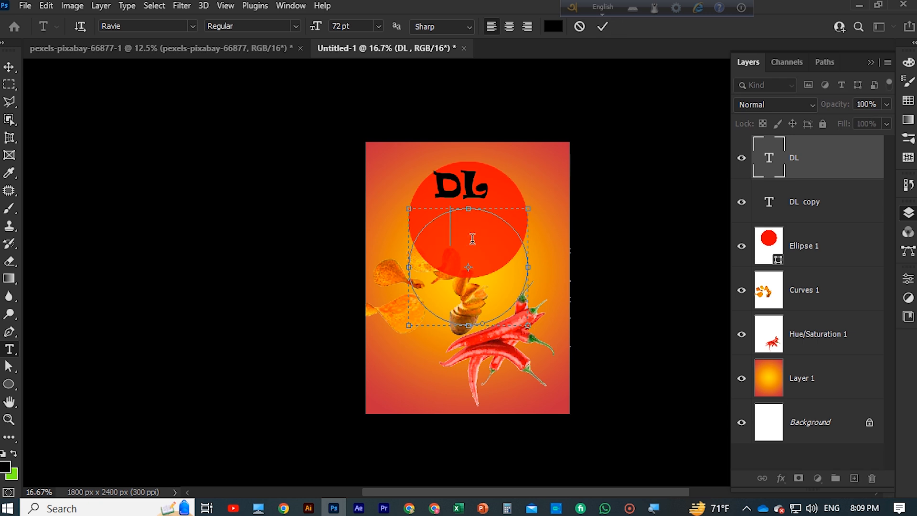
pyautogui.write('CHIPS')
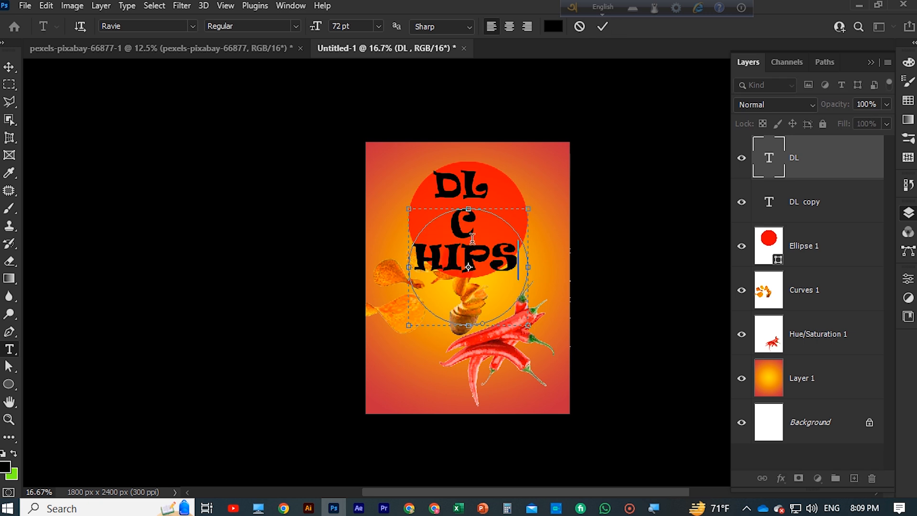
pyautogui.click(603, 26)
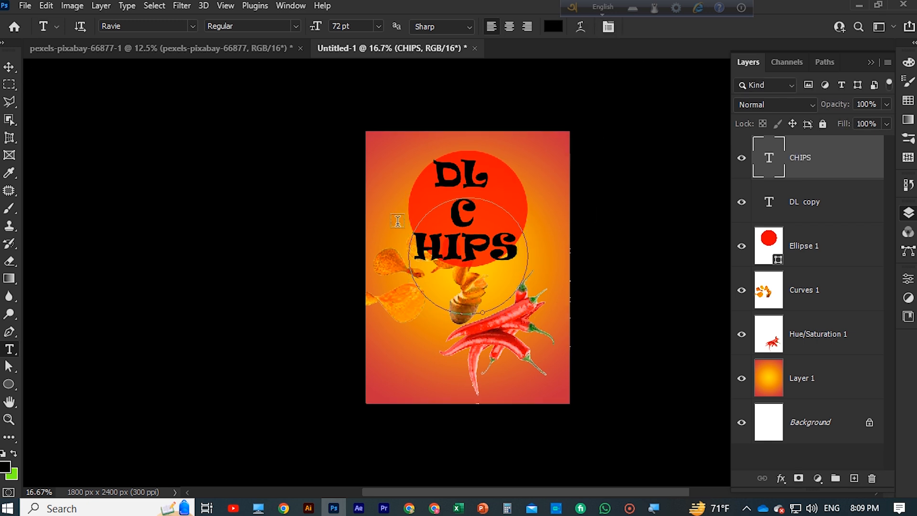
# Scale the CHIPS text to 70.70% and move it right to sit below DL within the circle
pyautogui.press('v')
pyautogui.moveTo(530, 320); pyautogui.dragTo(496, 285)
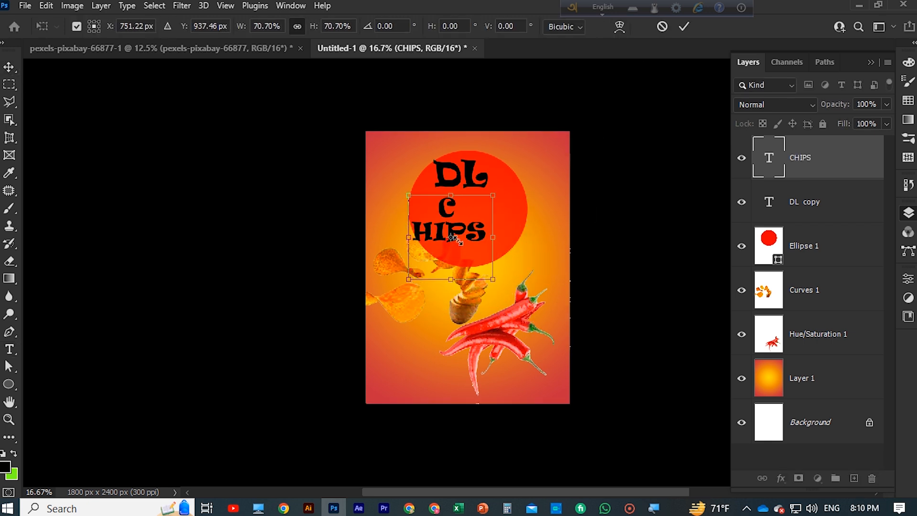
pyautogui.moveTo(449, 216); pyautogui.dragTo(472, 214)
pyautogui.scroll(-1, 472, 215)
pyautogui.click(11, 349)
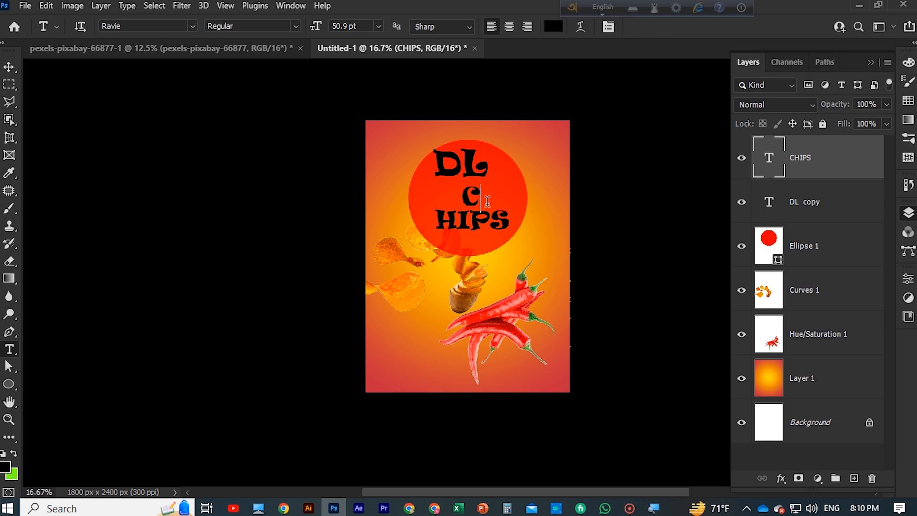
pyautogui.click(505, 223)
pyautogui.press('BackSpace')
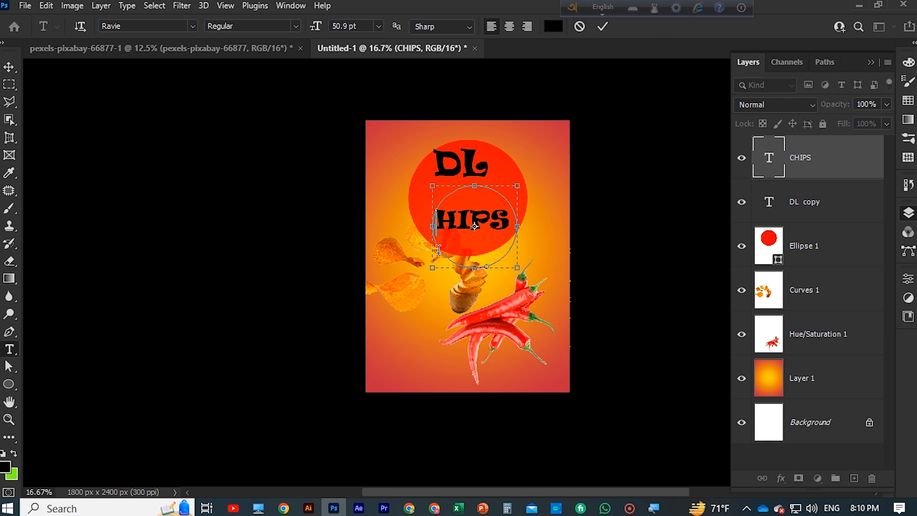
pyautogui.click(603, 27)
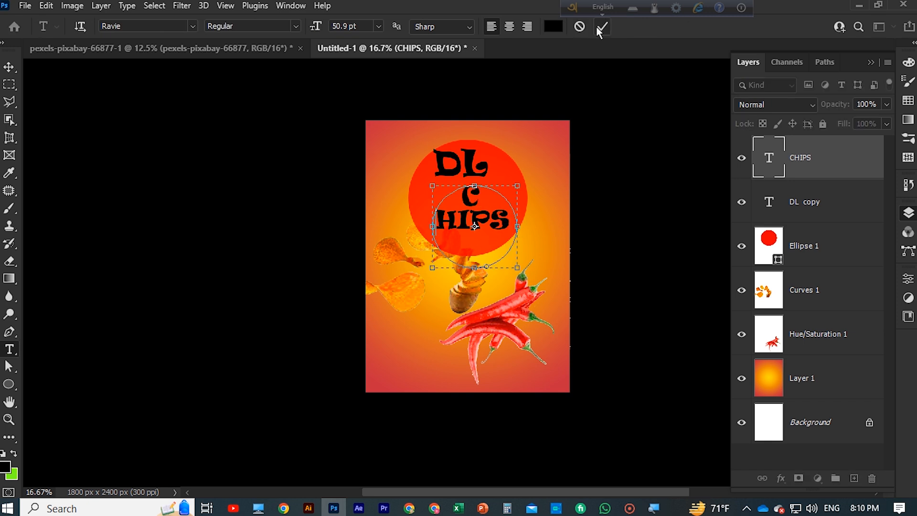
# Scale the CHIPS text box up to 145.61% width and 149.63% height
pyautogui.click(9, 66)
pyautogui.moveTo(516, 215); pyautogui.dragTo(569, 210)
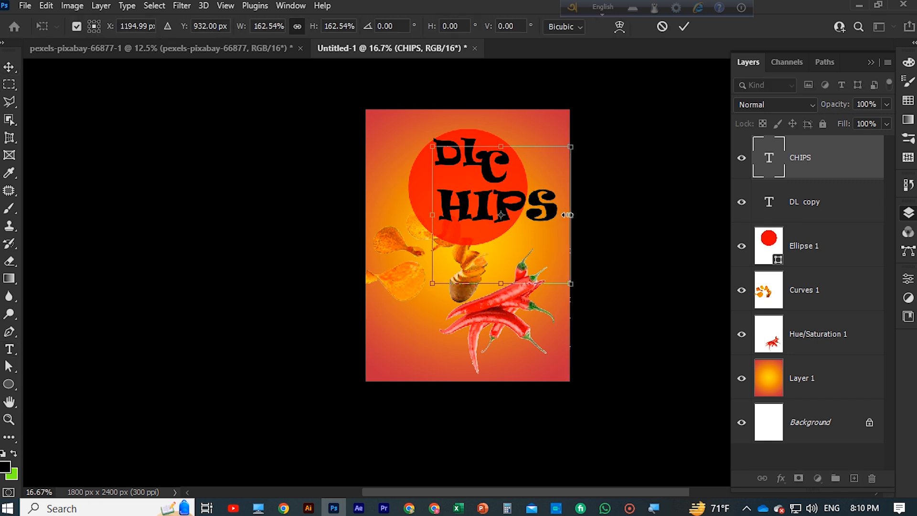
pyautogui.moveTo(500, 146)
pyautogui.mouseDown()
pyautogui.moveTo(502, 190)
pyautogui.moveTo(501, 157)
pyautogui.mouseUp()
pyautogui.moveTo(565, 222)
pyautogui.mouseDown()
pyautogui.moveTo(556, 201)
pyautogui.moveTo(555, 210)
pyautogui.mouseUp()
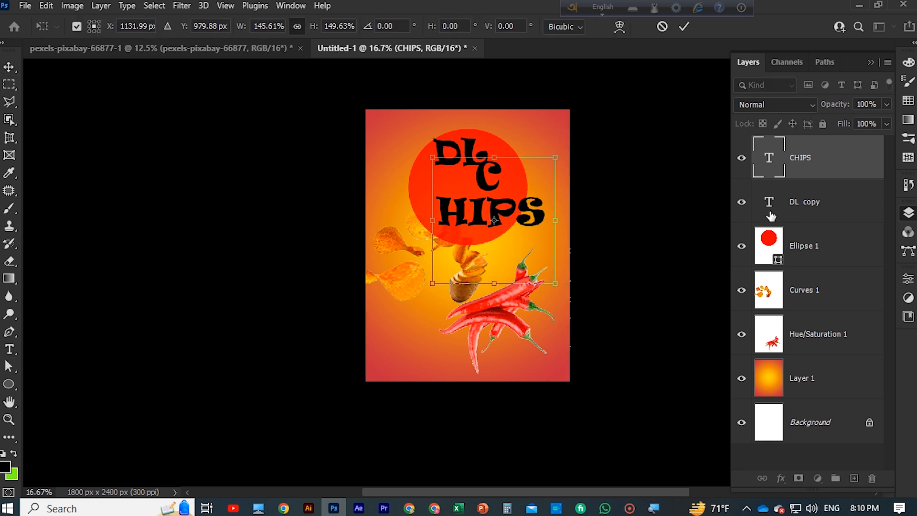
pyautogui.click(11, 350)
pyautogui.click(9, 67)
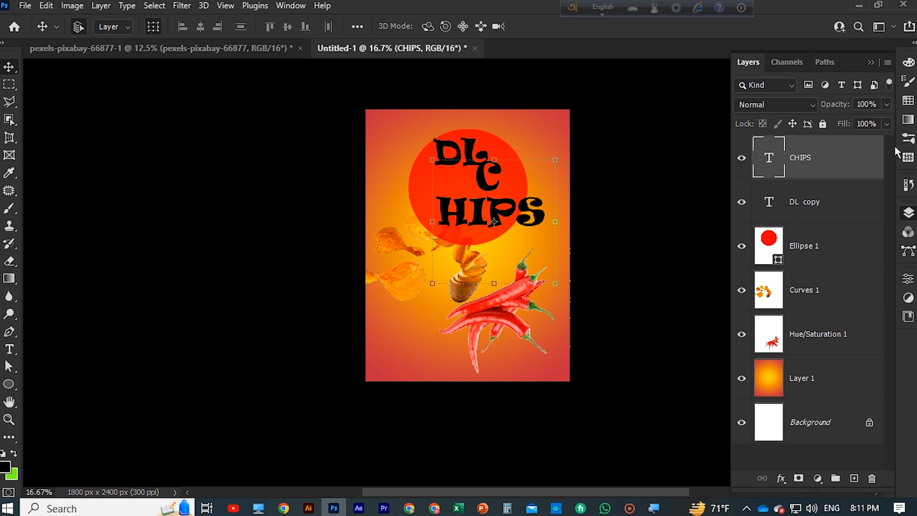
# Hide the red circle layer and show it again
pyautogui.click(743, 245)
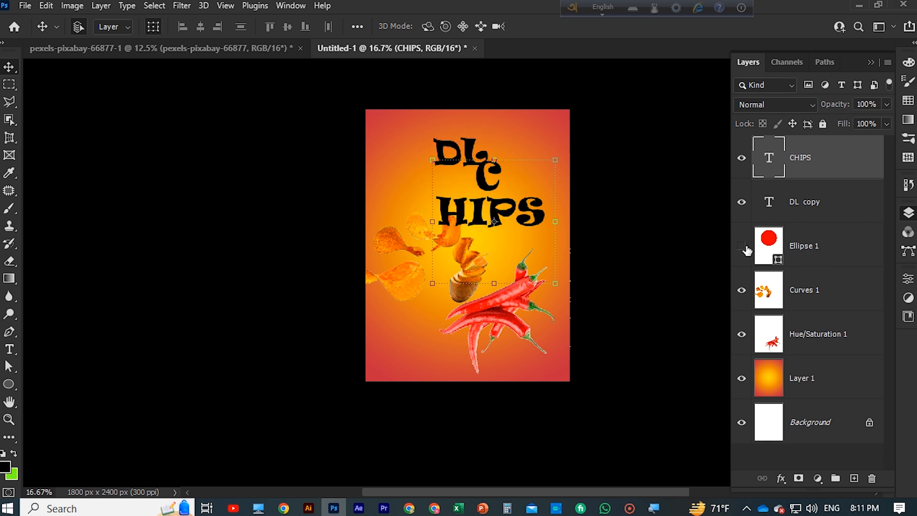
pyautogui.click(743, 246)
# Try several font sizes on the whole CHIPS text and set it to 48 pt so the word fits on one line
pyautogui.doubleClick(502, 227)
pyautogui.hotkey('ctrl', 'a')
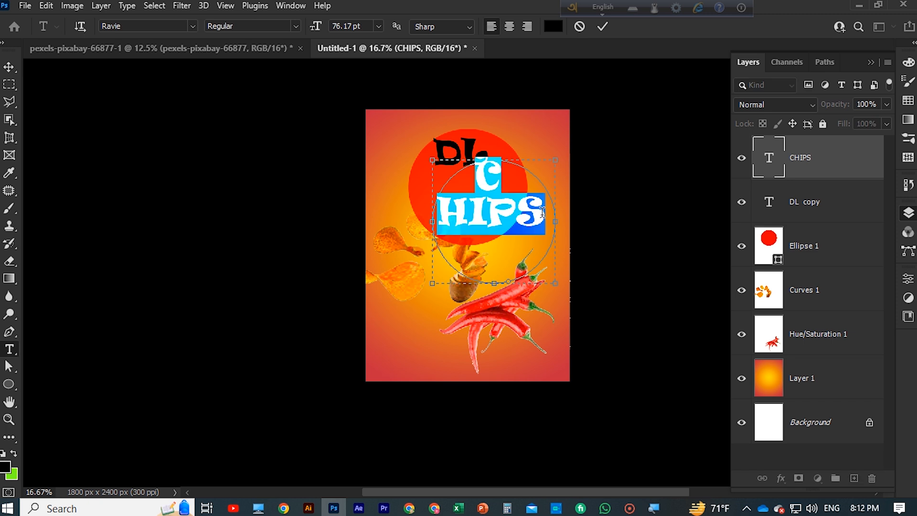
pyautogui.click(378, 26)
pyautogui.click(355, 93)
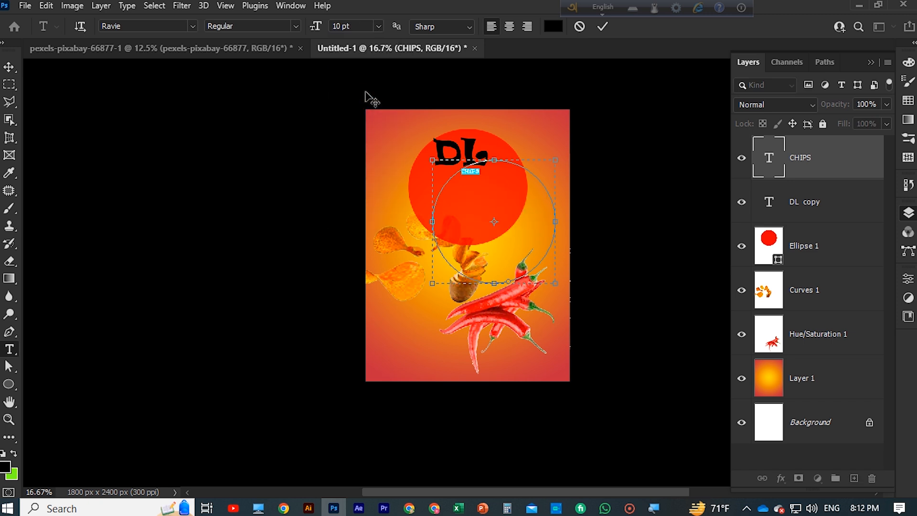
pyautogui.click(379, 26)
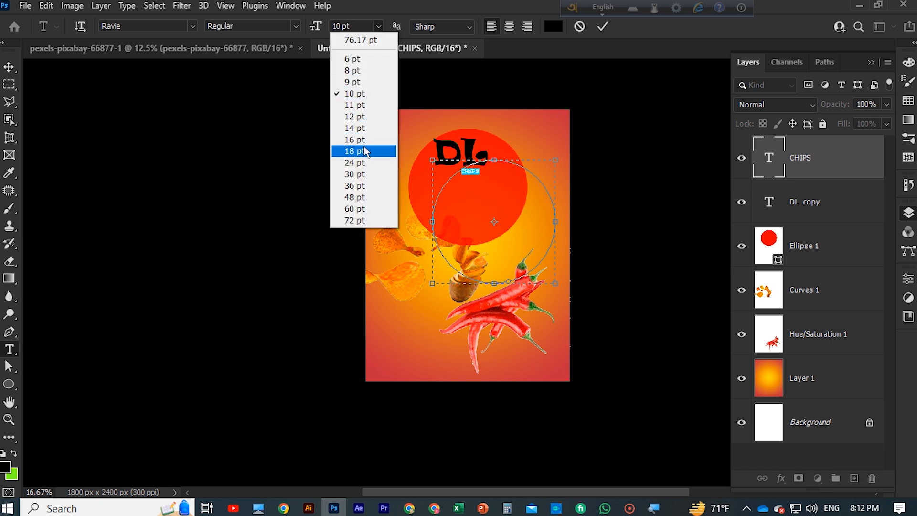
pyautogui.click(355, 163)
pyautogui.click(378, 26)
pyautogui.click(354, 185)
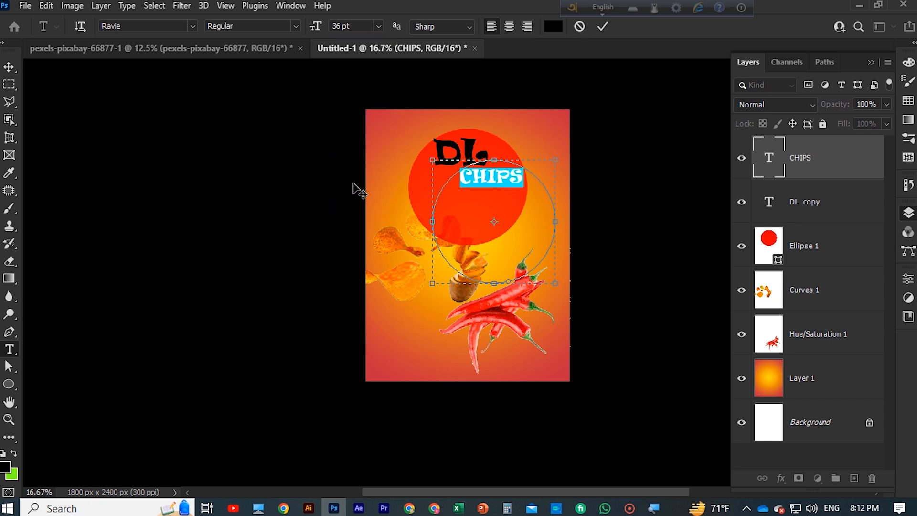
pyautogui.click(378, 26)
pyautogui.click(355, 151)
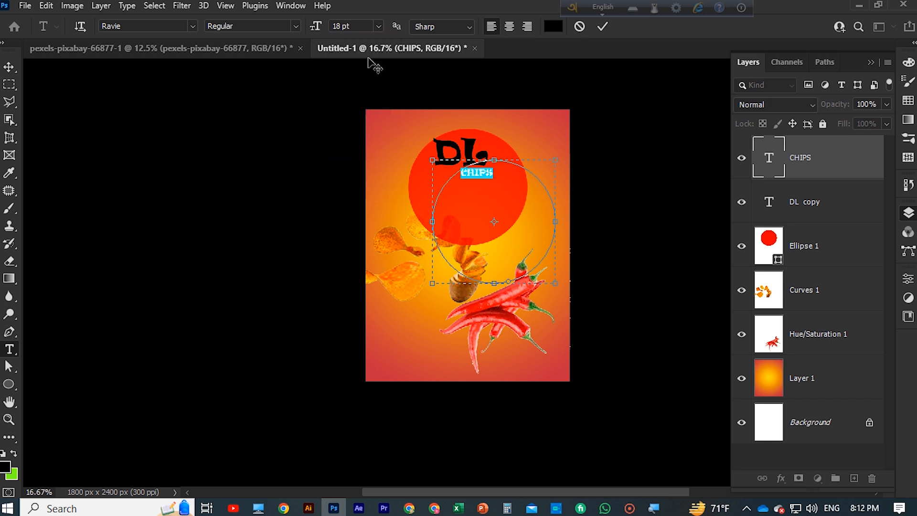
pyautogui.click(379, 26)
pyautogui.click(355, 197)
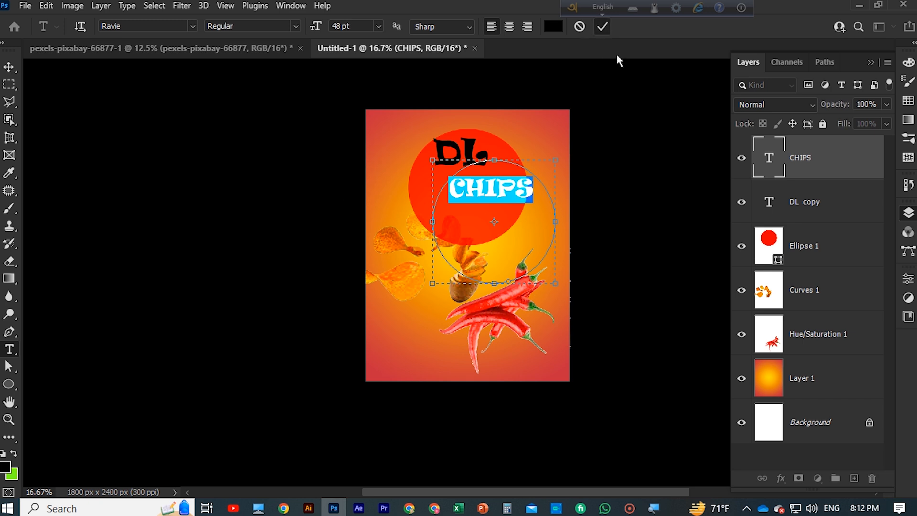
pyautogui.click(602, 26)
# Move the CHIPS text into the lower half of the red circle, centred beneath DL
pyautogui.moveTo(494, 196); pyautogui.dragTo(470, 210)
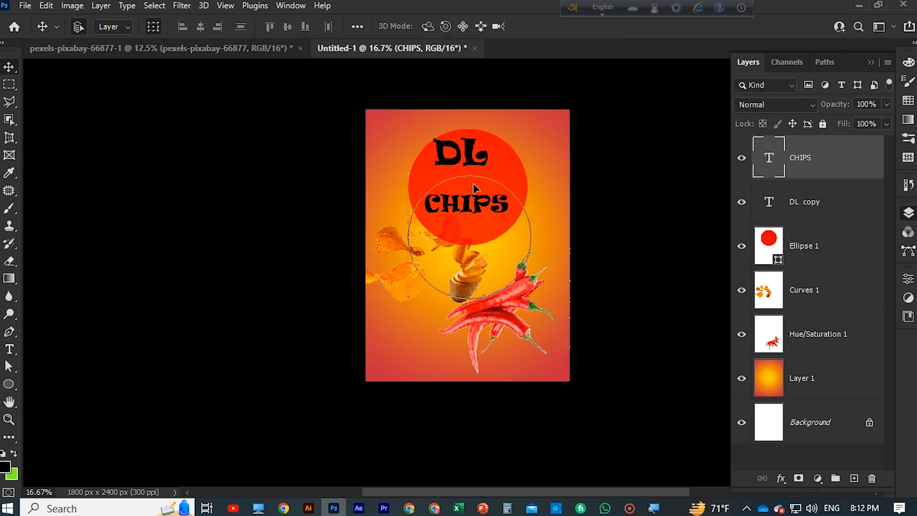
pyautogui.hotkey('ctrl', 't')
pyautogui.moveTo(470, 162); pyautogui.dragTo(468, 159)
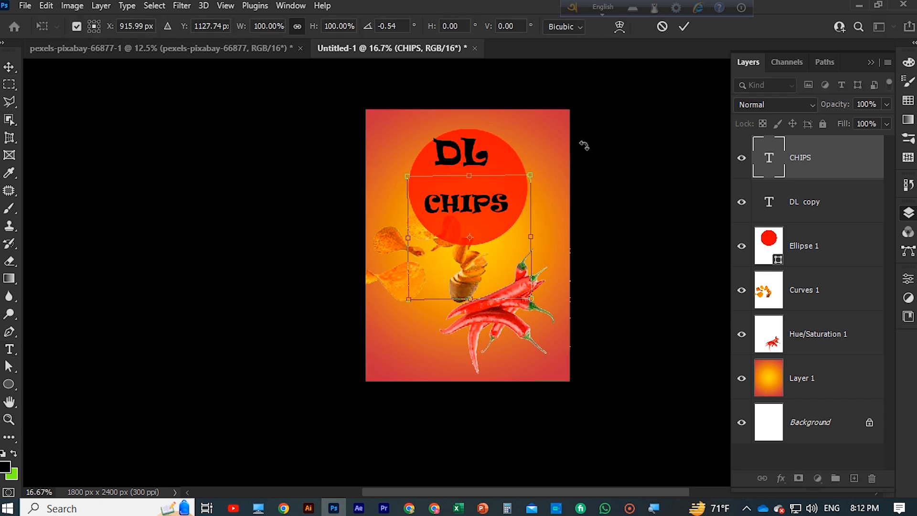
pyautogui.press('Return')
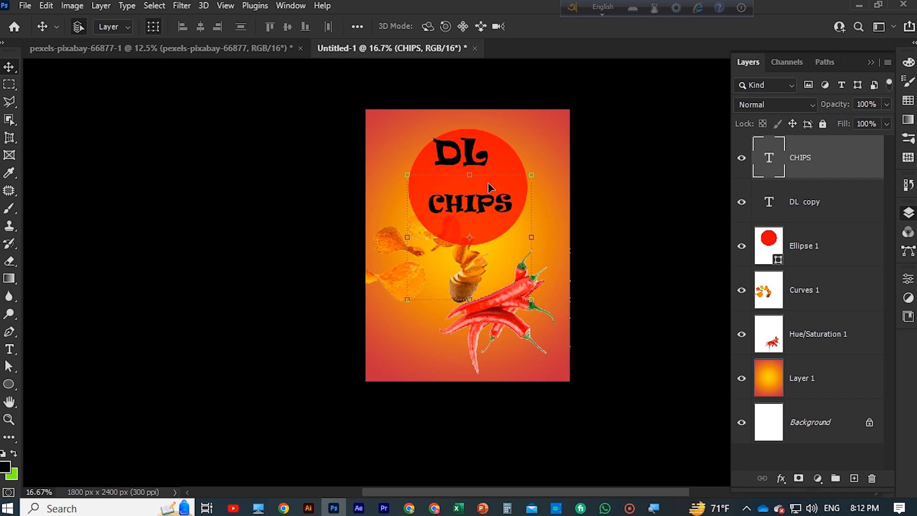
# Move the DL text down to sit centred directly above CHIPS within the red circle
pyautogui.click(682, 125)
pyautogui.moveTo(454, 149); pyautogui.dragTo(477, 183)
pyautogui.click(602, 235)
pyautogui.click(797, 215)
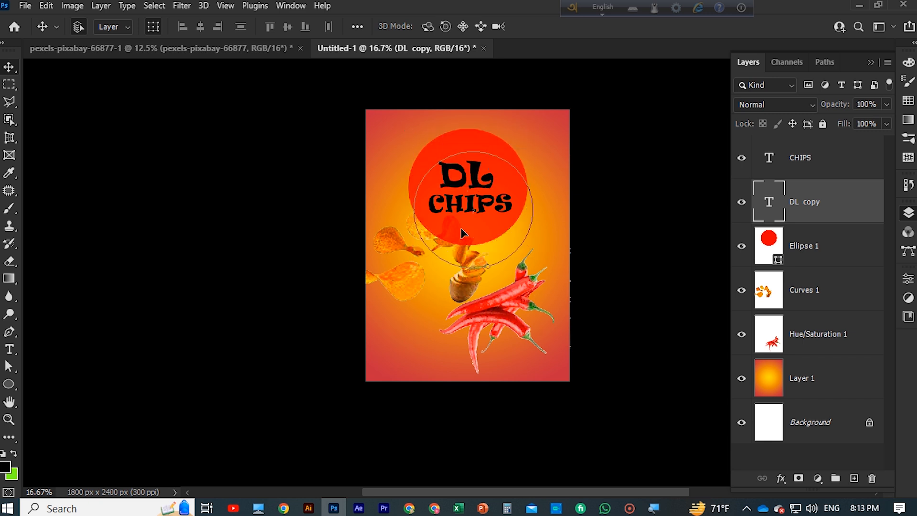
pyautogui.click(583, 189)
# Move the chips image down so it sits below the red circle
pyautogui.scroll(-1, 582, 189)
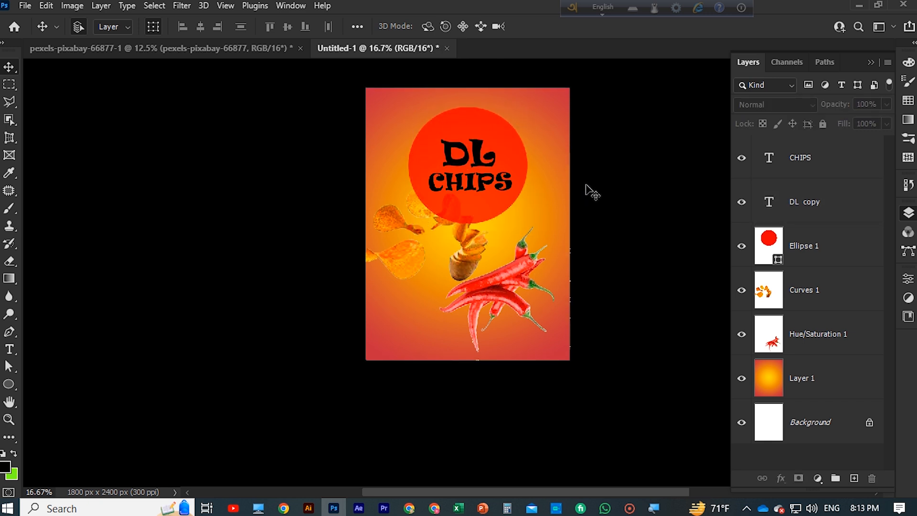
pyautogui.scroll(2, 592, 192)
pyautogui.moveTo(470, 268); pyautogui.dragTo(477, 302)
pyautogui.scroll(2, 573, 287)
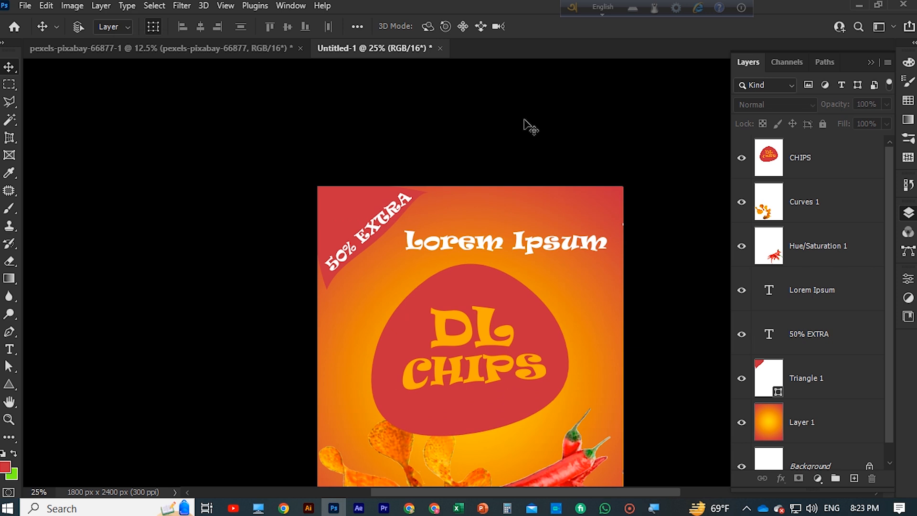
# Duplicate the chips image and place the copy at the poster's upper right, above the DL CHIPS logo
pyautogui.hotkey('ctrl', '-')
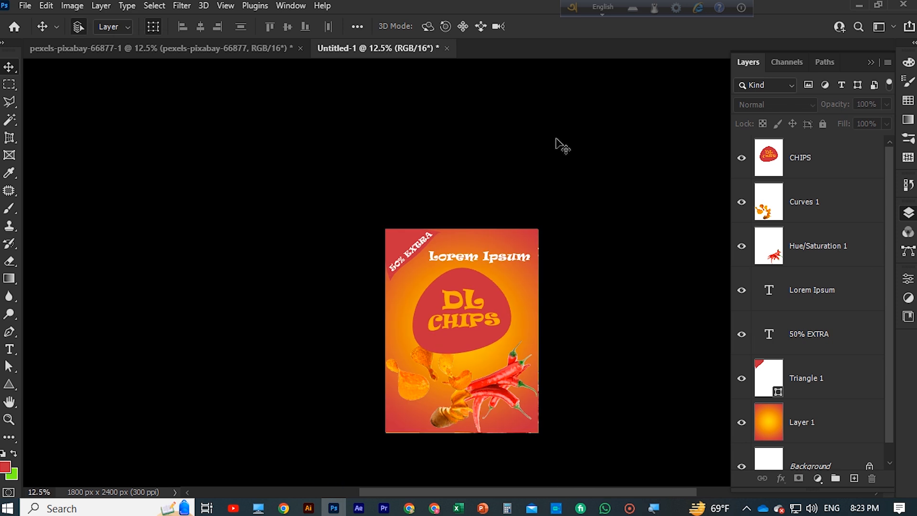
pyautogui.click(405, 389)
pyautogui.moveTo(405, 389); pyautogui.dragTo(467, 280)
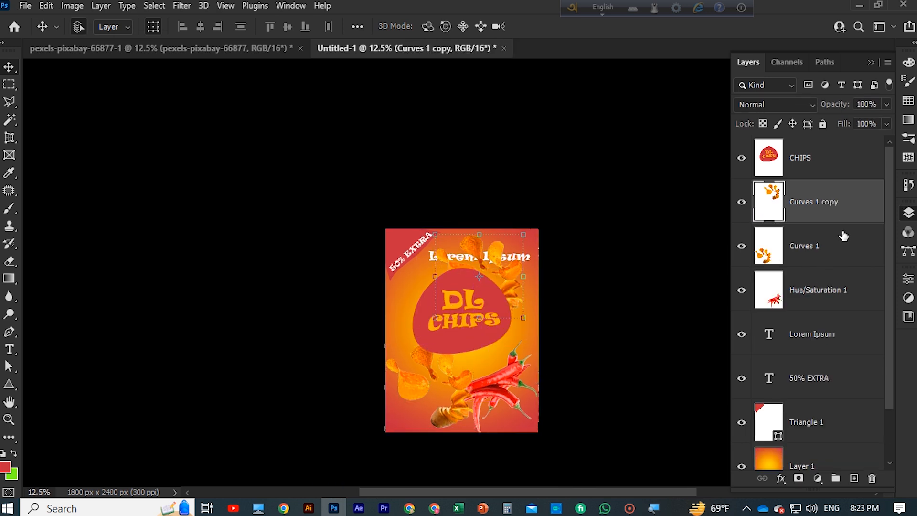
# Reorder the duplicated chips layer to sit beneath Triangle 1, directly above the Layer 1 background, and deselect it
pyautogui.scroll(-2, 850, 221)
pyautogui.scroll(1, 851, 217)
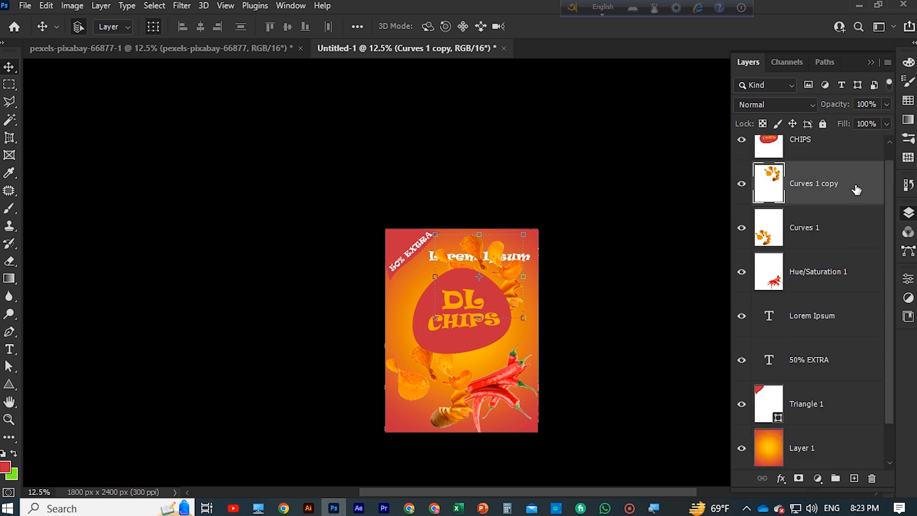
pyautogui.moveTo(856, 190); pyautogui.dragTo(865, 415)
pyautogui.scroll(-1, 850, 393)
pyautogui.click(604, 326)
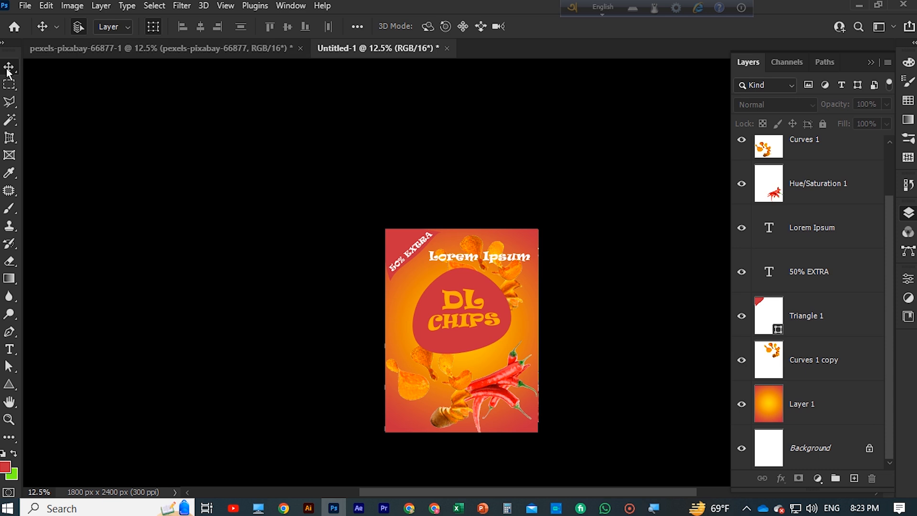
# Rasterize the 50% EXTRA text layer
pyautogui.scroll(2, 861, 221)
pyautogui.click(869, 347)
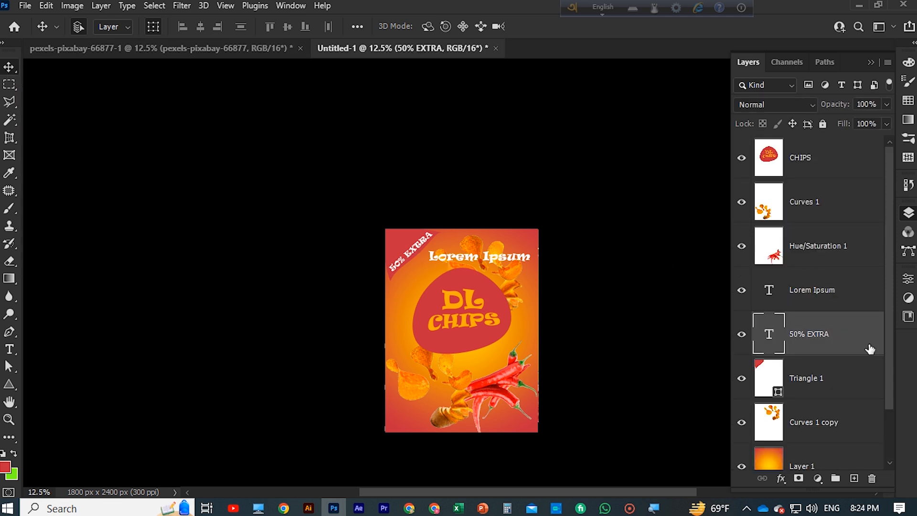
pyautogui.rightClick(869, 349)
pyautogui.click(818, 219)
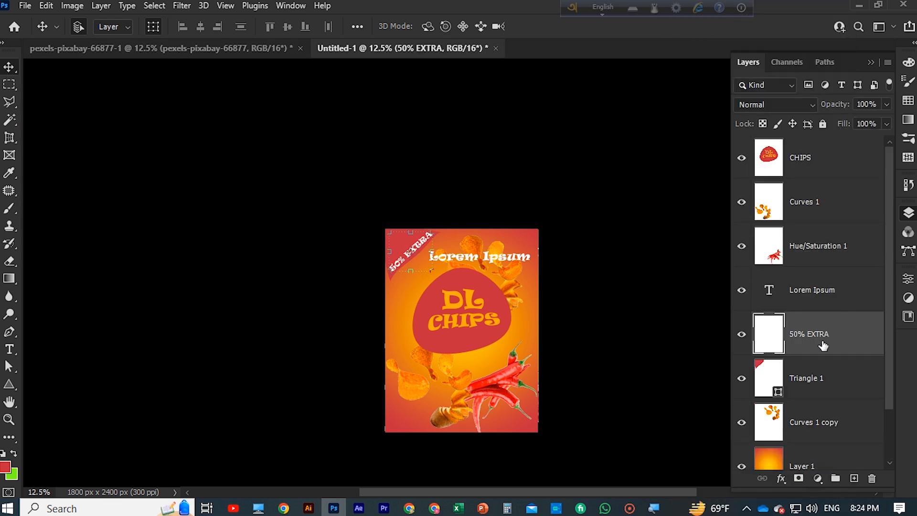
# Blend the 50% EXTRA layer with the red triangle by setting Blend If's Underlying Layer white point to 3 / 178
pyautogui.doubleClick(858, 338)
pyautogui.moveTo(451, 25); pyautogui.dragTo(256, 34)
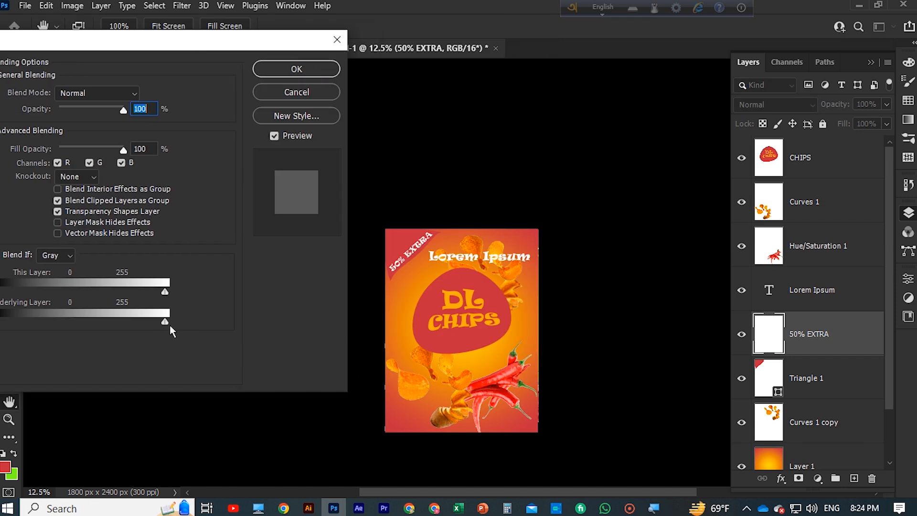
pyautogui.moveTo(164, 322); pyautogui.dragTo(117, 328)
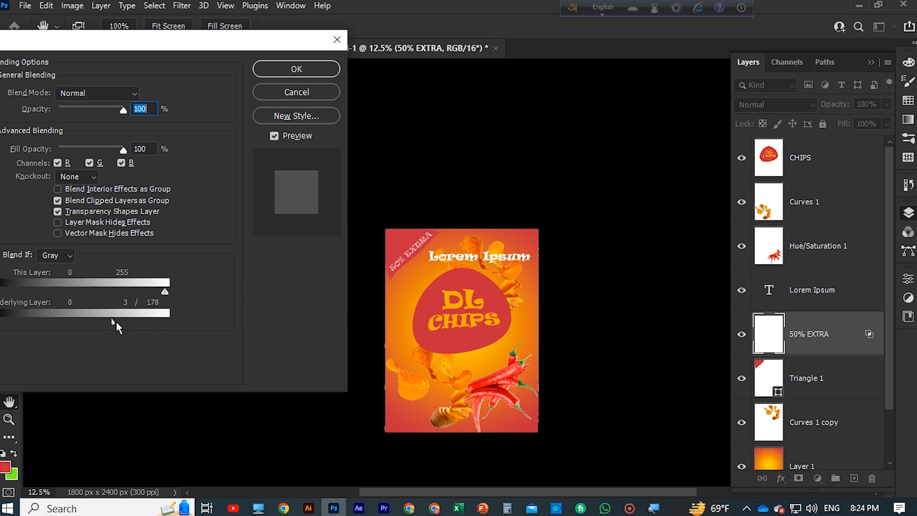
pyautogui.click(297, 69)
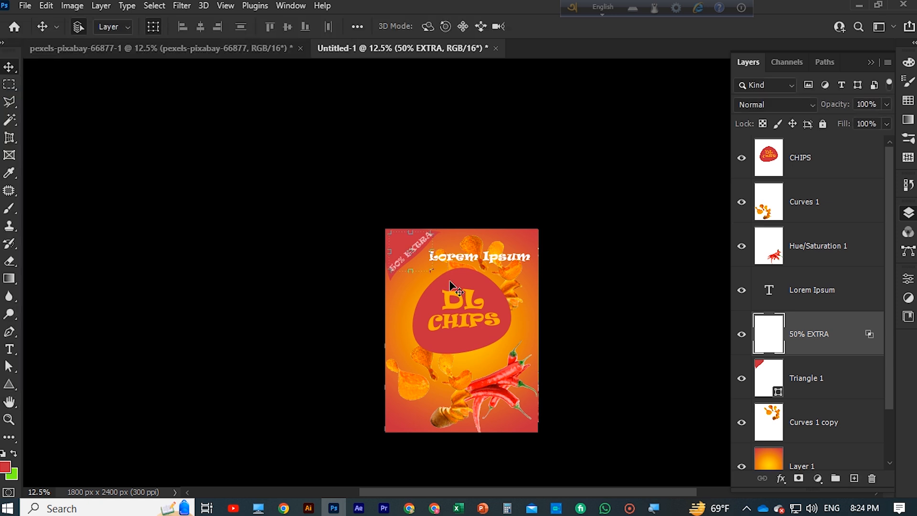
# Select the Triangle 1 layer
pyautogui.click(853, 382)
pyautogui.doubleClick(815, 334)
pyautogui.click(865, 388)
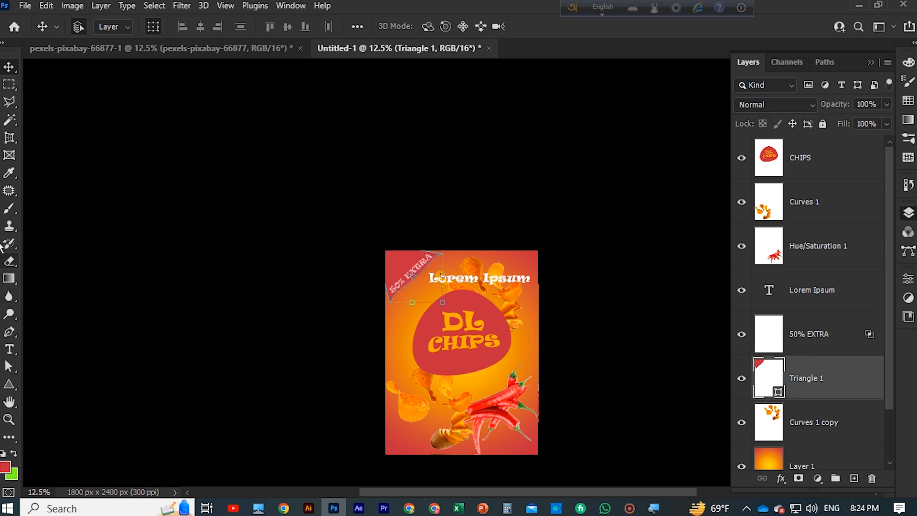